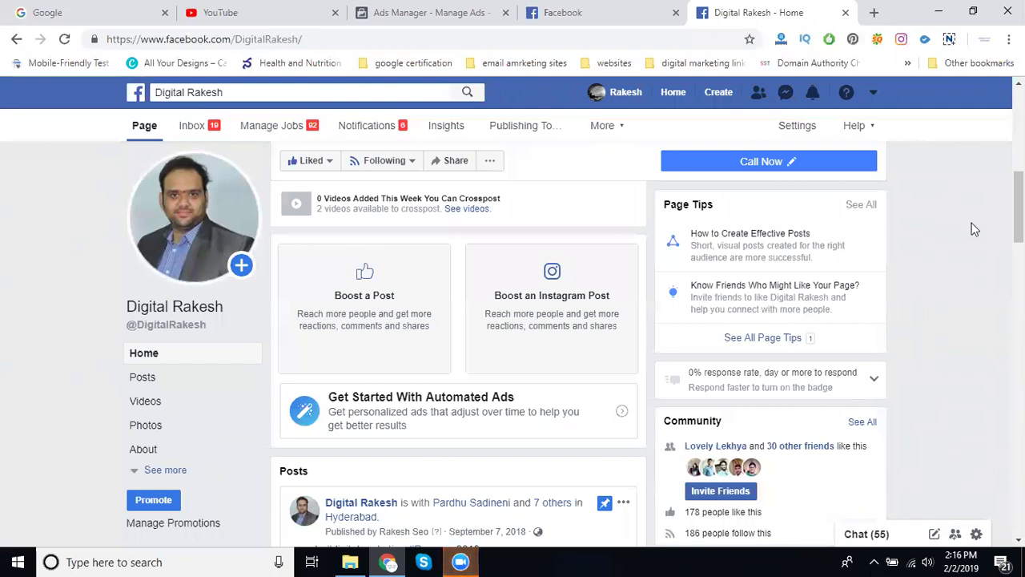
Expand the Digital Rakesh page's post composer to show every Create Post option.
{"action": "scroll", "coordinate": [461, 270], "scroll_direction": "up", "scroll_amount": 3}
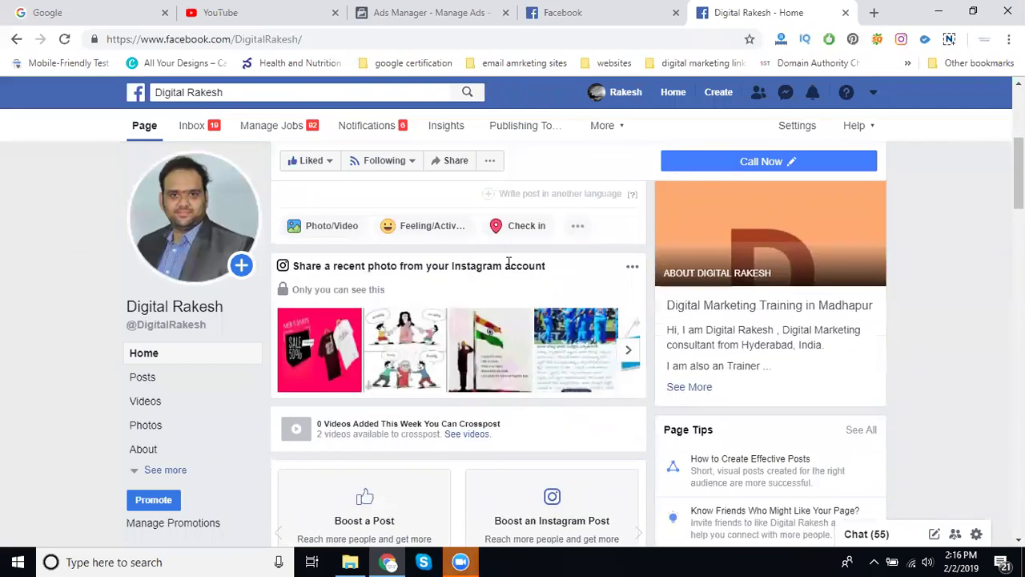
{"action": "left_click", "coordinate": [580, 237]}
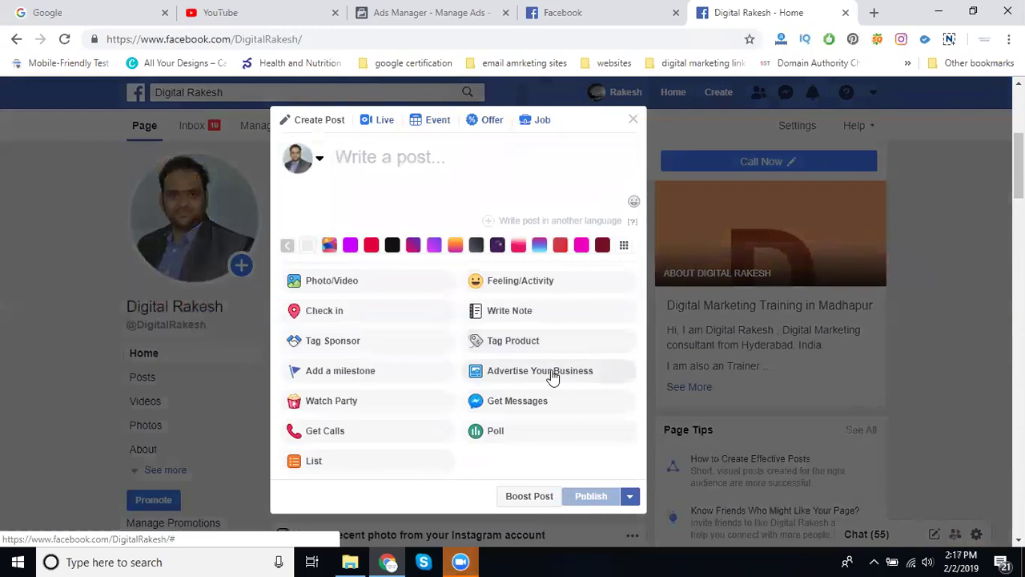
Start a Promote Your Page ad under Advertise Your Business and preview it as a right-column ad.
{"action": "left_click", "coordinate": [552, 372]}
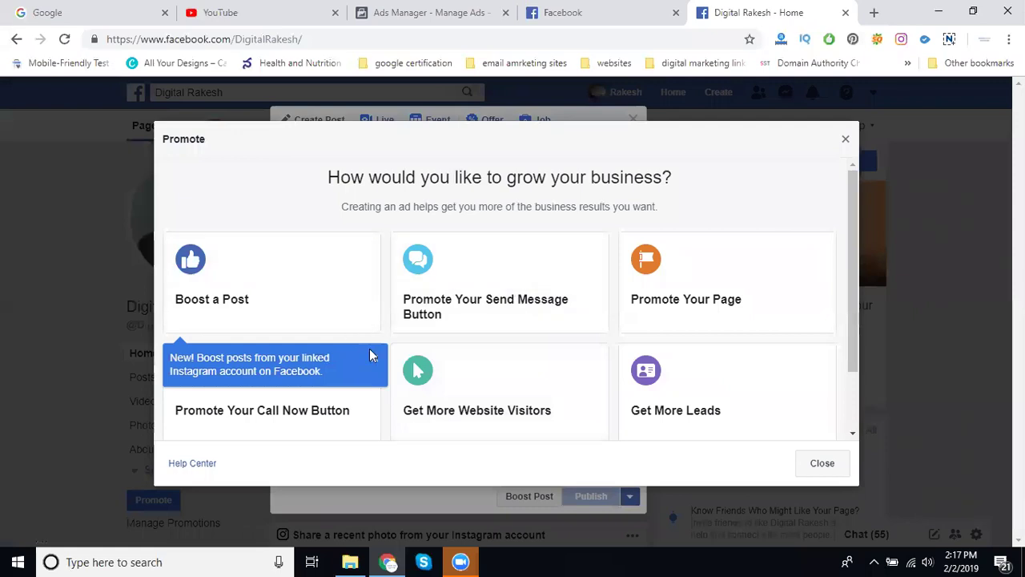
{"action": "left_click", "coordinate": [375, 367]}
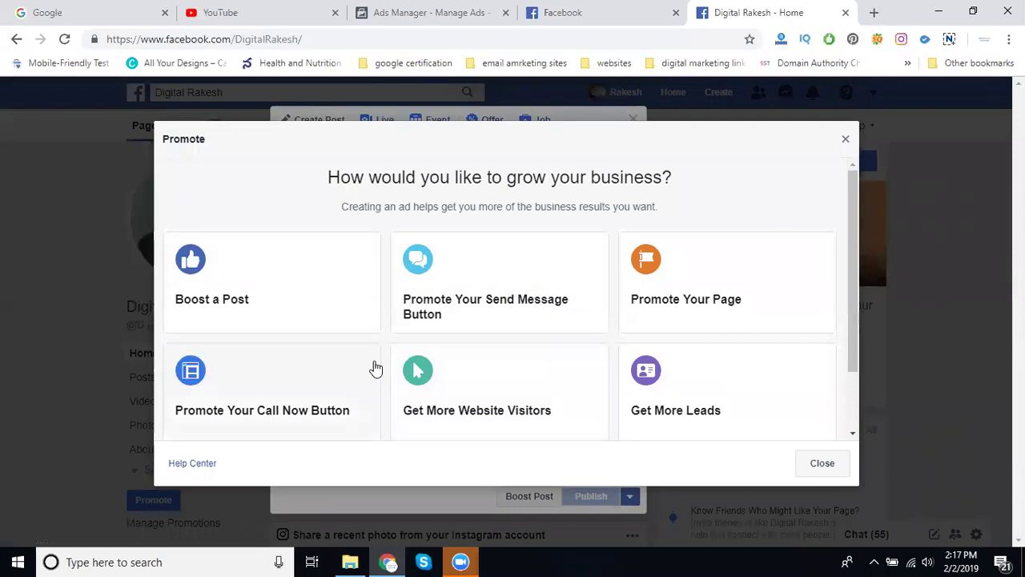
{"action": "left_click", "coordinate": [655, 298]}
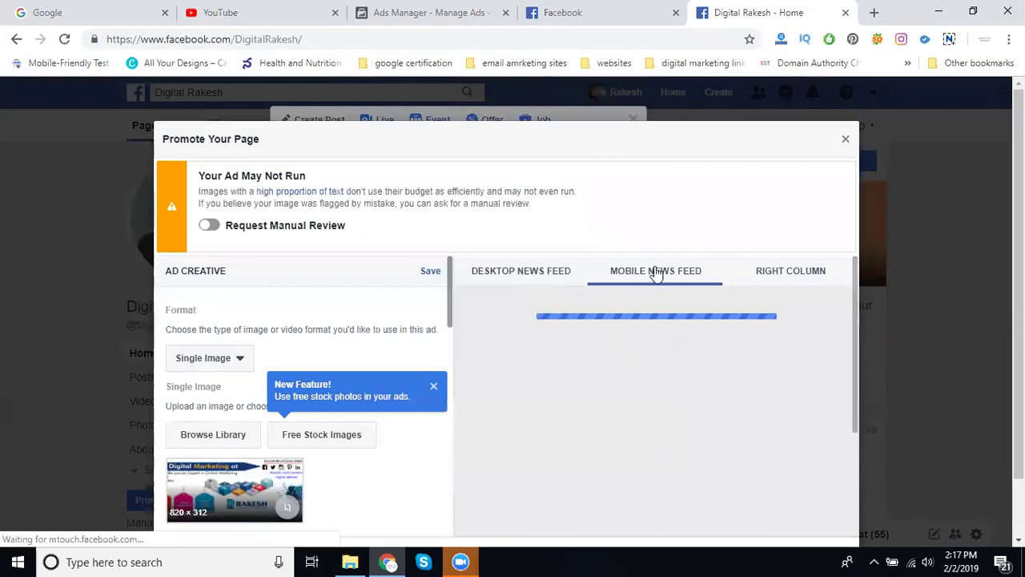
{"action": "left_click", "coordinate": [787, 276]}
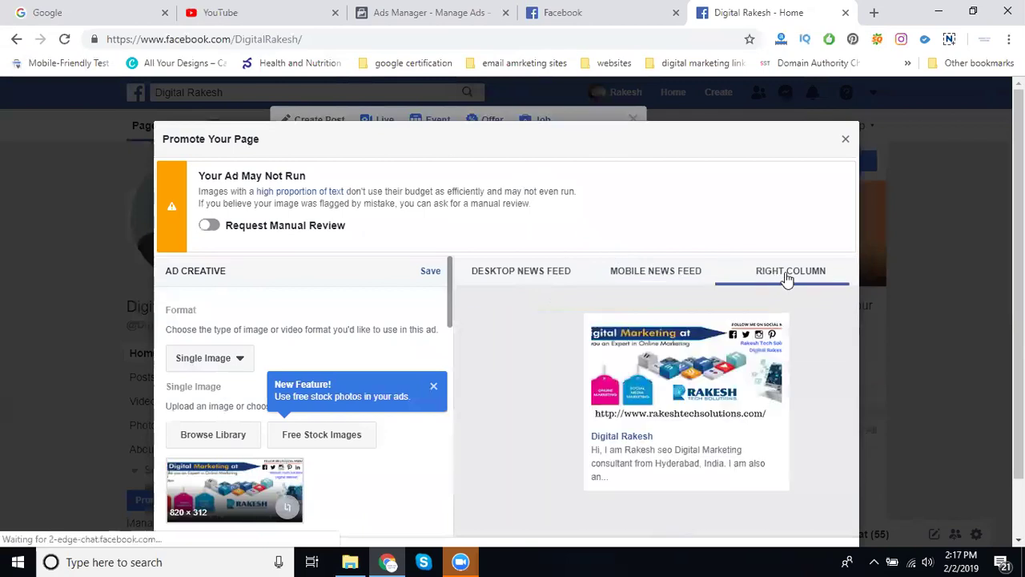
Browse sponsored posts in the News Feed, then return to the Digital Rakesh ad editor.
{"action": "left_click", "coordinate": [555, 11]}
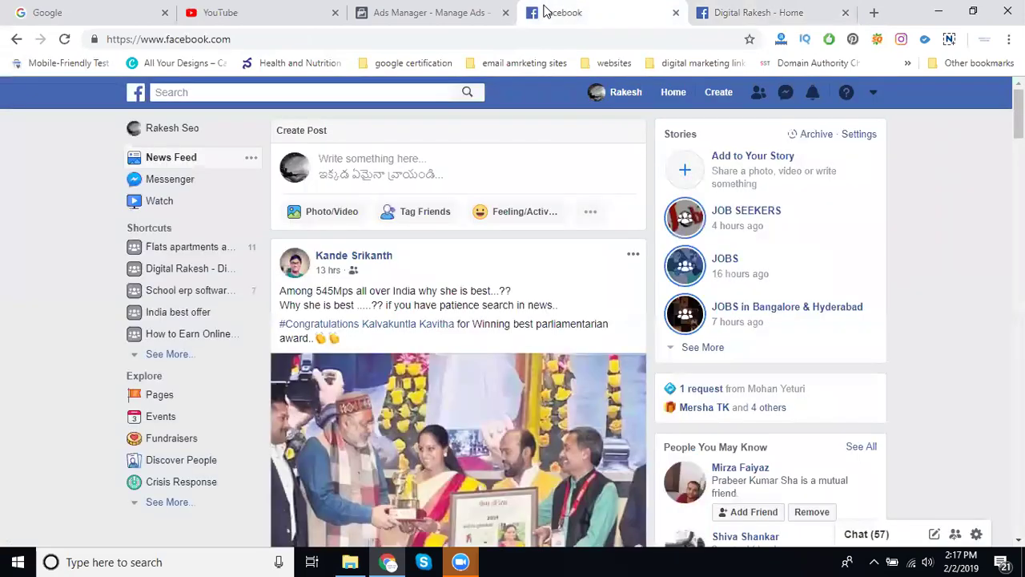
{"action": "scroll", "coordinate": [764, 278], "scroll_direction": "down", "scroll_amount": 6}
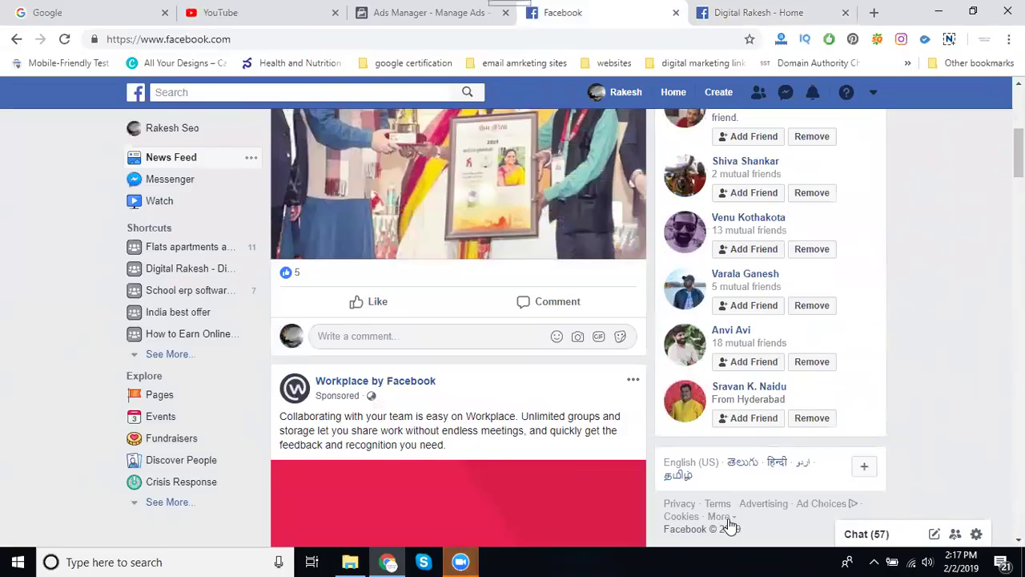
{"action": "scroll", "coordinate": [568, 347], "scroll_direction": "down", "scroll_amount": 5}
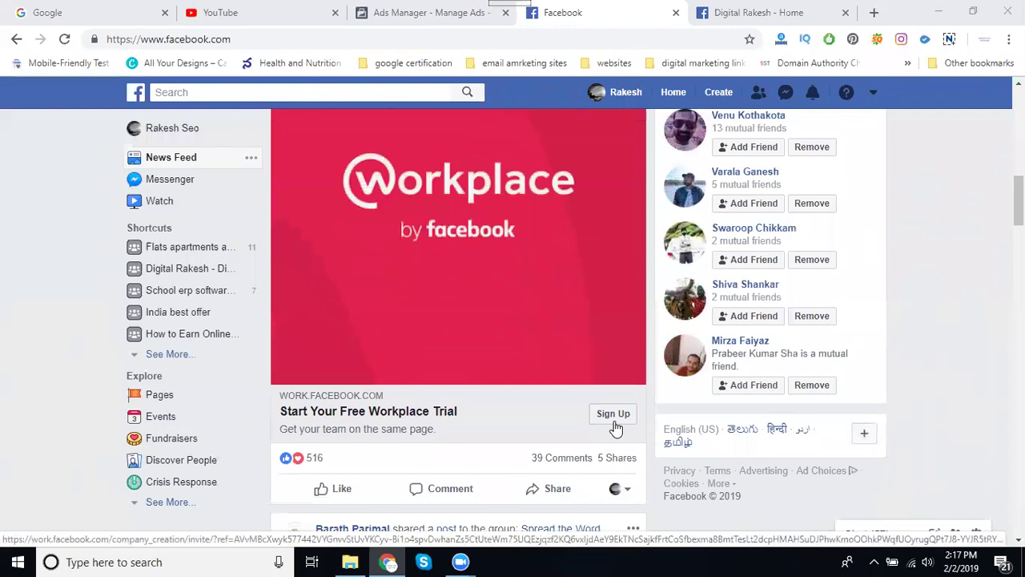
{"action": "scroll", "coordinate": [494, 347], "scroll_direction": "down", "scroll_amount": 5}
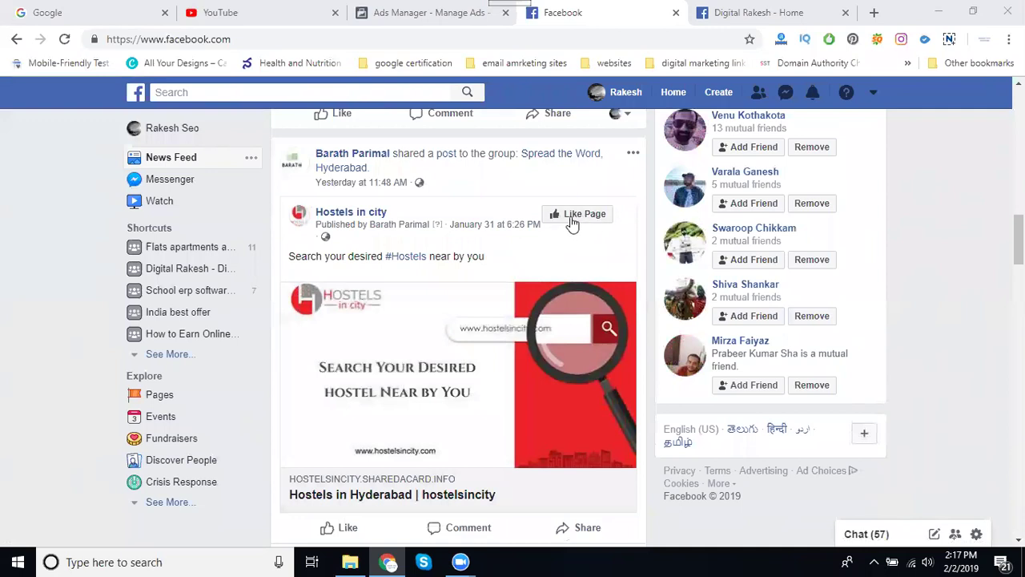
{"action": "left_click", "coordinate": [710, 14]}
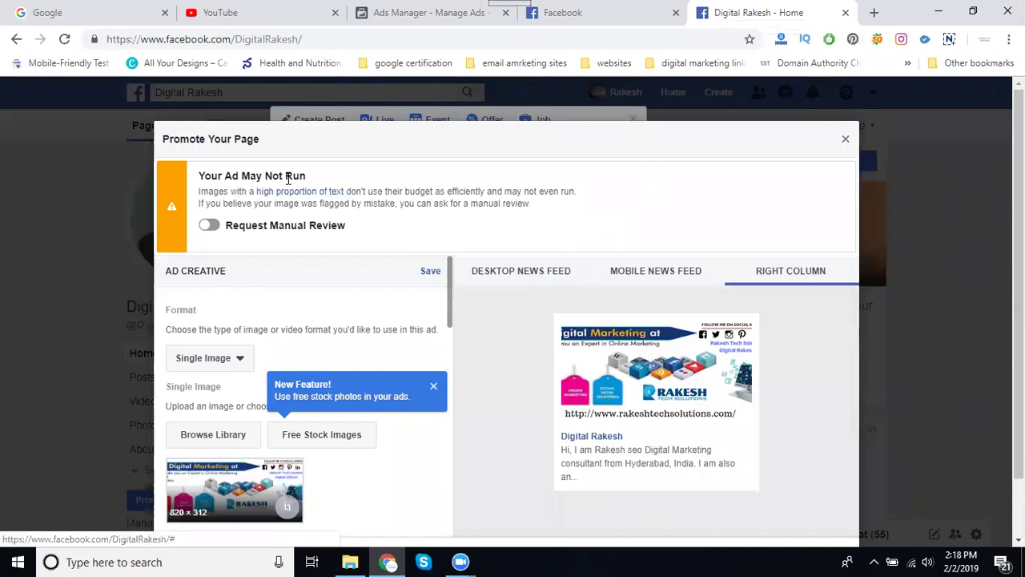
{"action": "scroll", "coordinate": [358, 288], "scroll_direction": "down", "scroll_amount": 1}
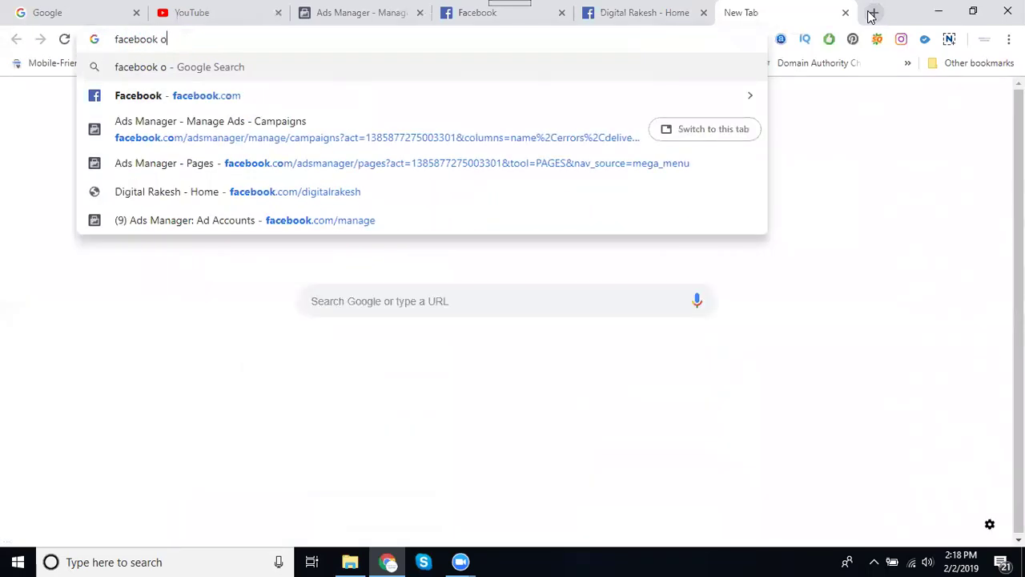
Search Google for 'facebook overlay'.
{"action": "type", "text": "verlay"}
{"action": "key", "text": "Return"}
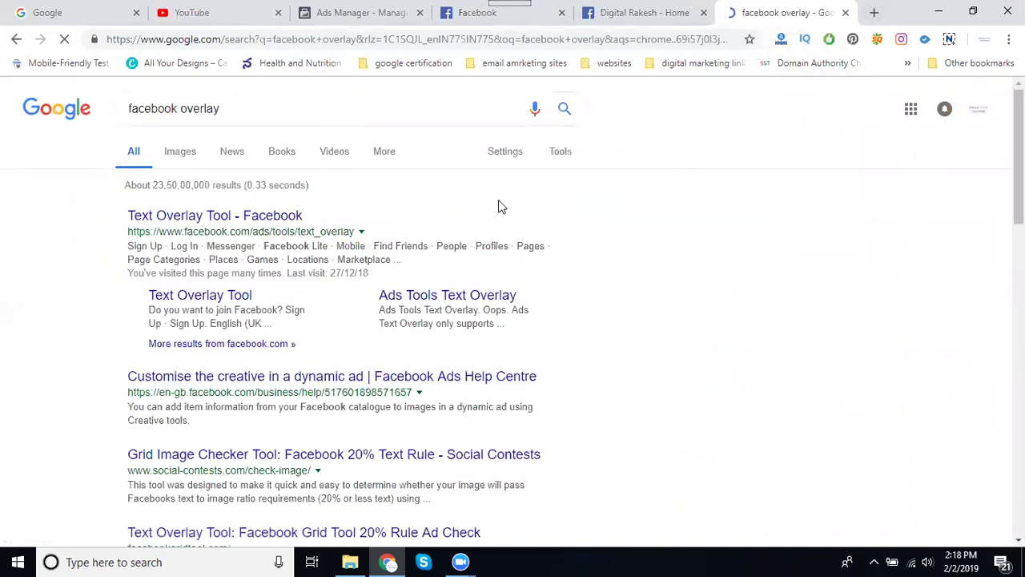
Open Facebook's Text Overlay Tool result and begin uploading an image to check.
{"action": "left_click", "coordinate": [252, 221]}
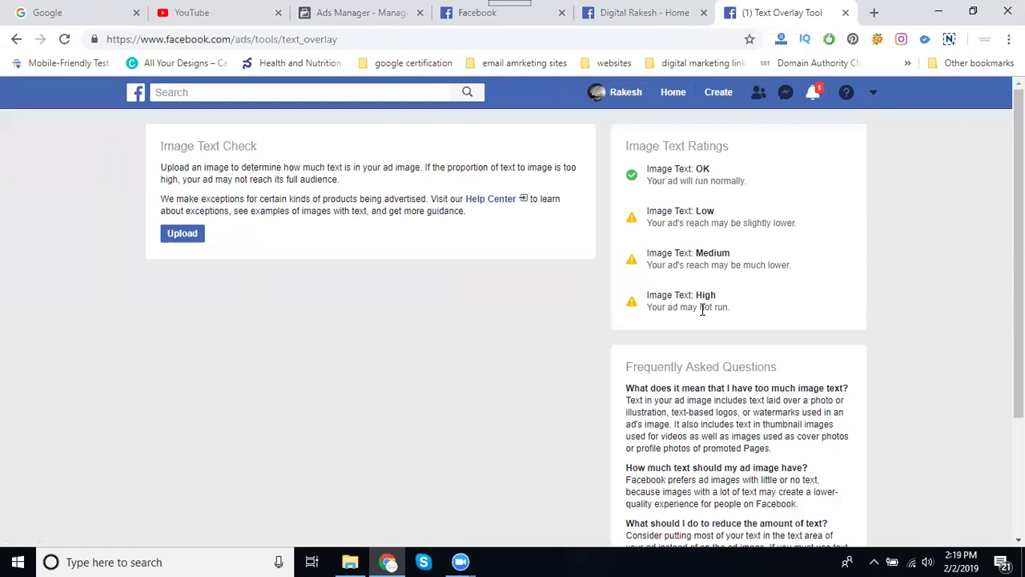
{"action": "left_click", "coordinate": [169, 236]}
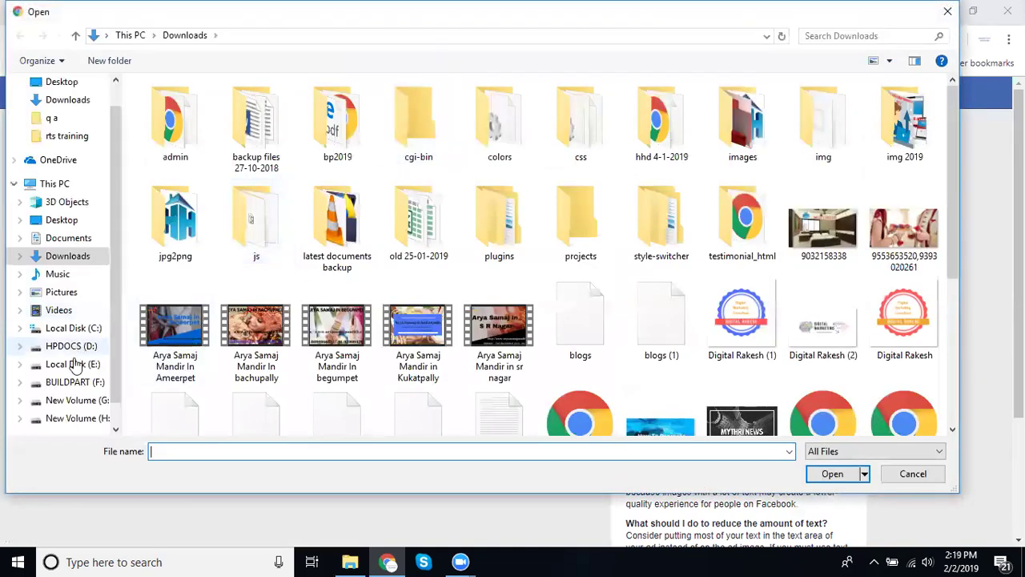
Upload the Training in Madhapur image from E:'s digital marketing/rts training folder for a text check.
{"action": "left_click", "coordinate": [73, 364]}
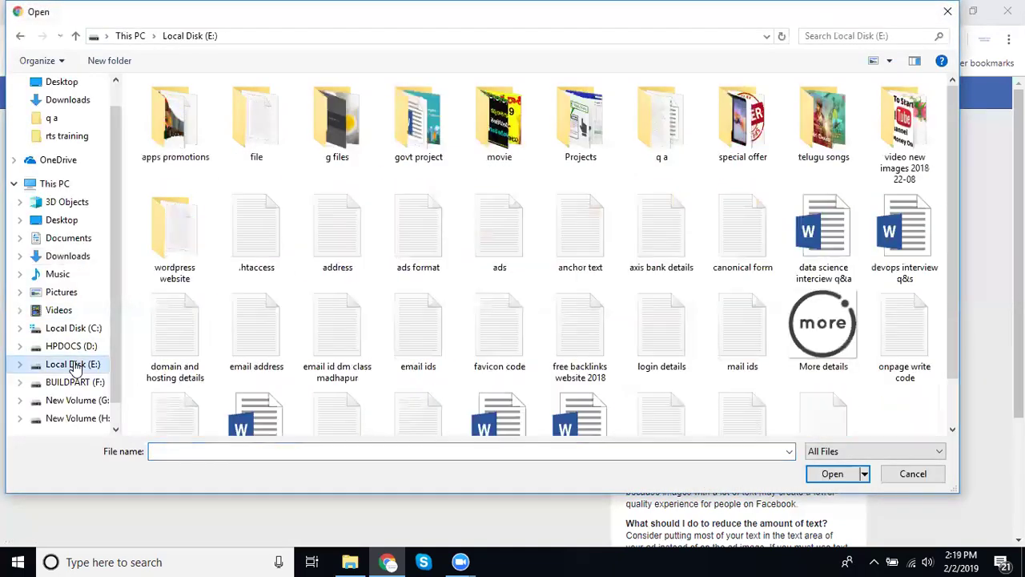
{"action": "double_click", "coordinate": [575, 132]}
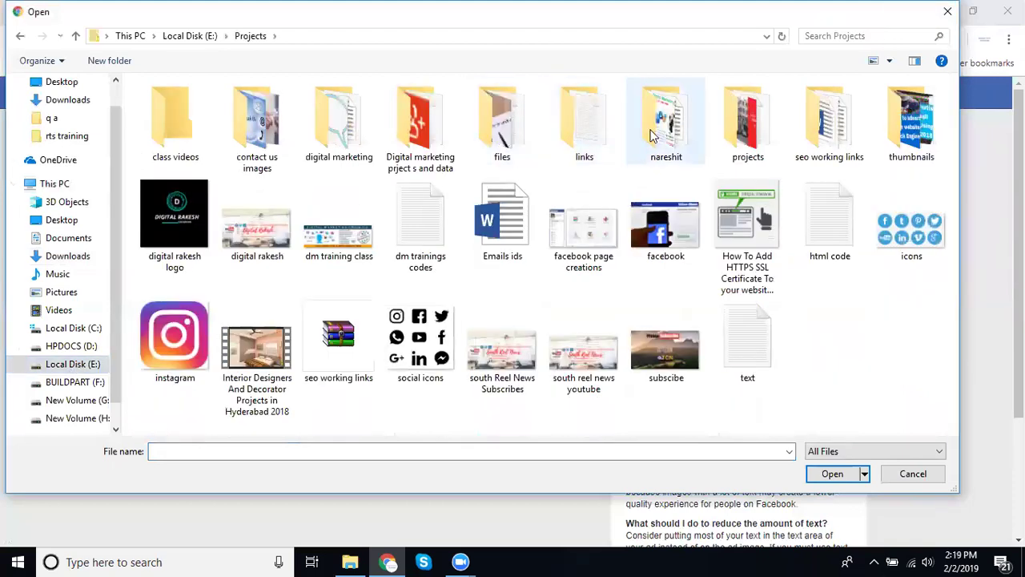
{"action": "double_click", "coordinate": [738, 132]}
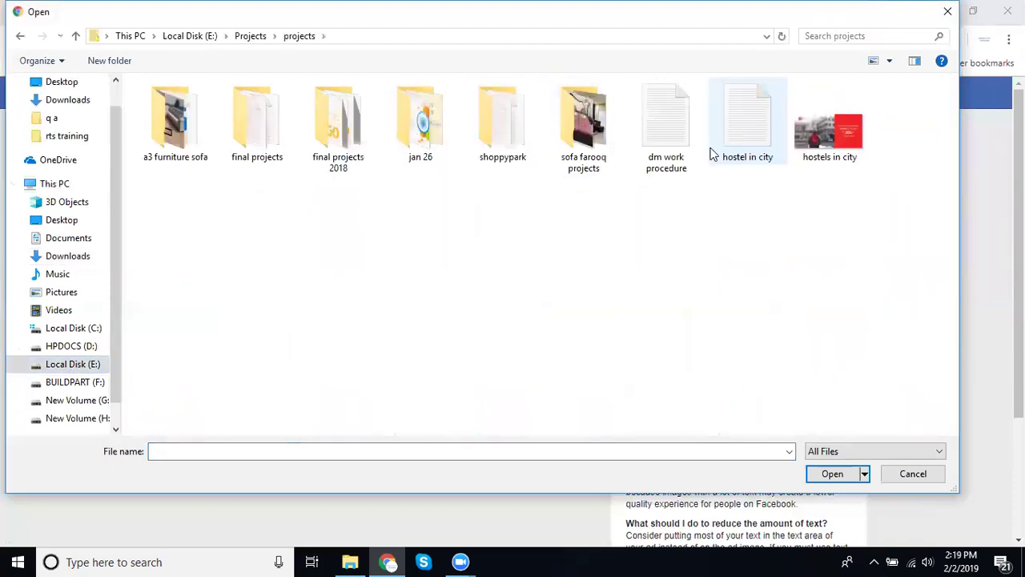
{"action": "left_click", "coordinate": [249, 37]}
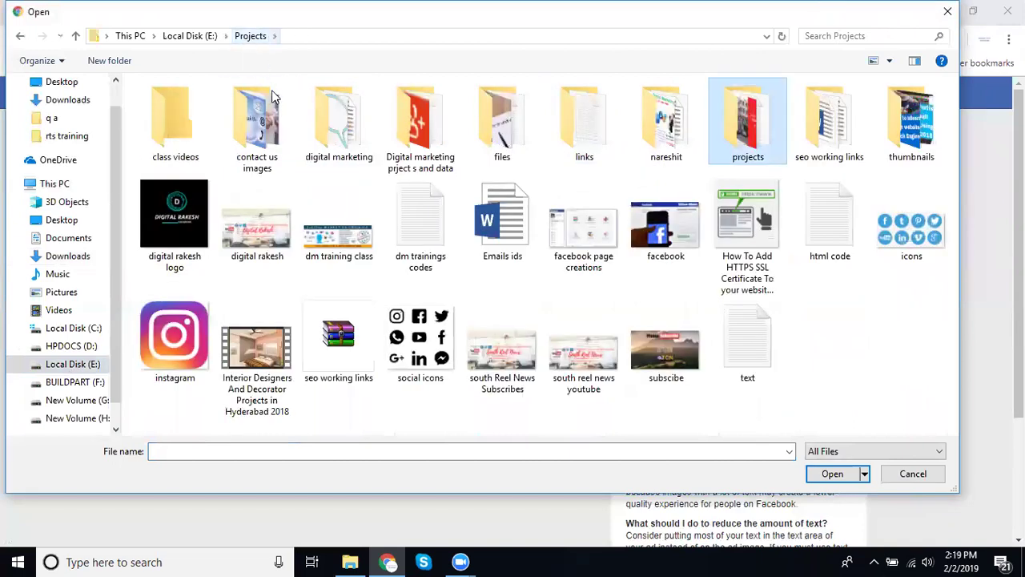
{"action": "double_click", "coordinate": [312, 127]}
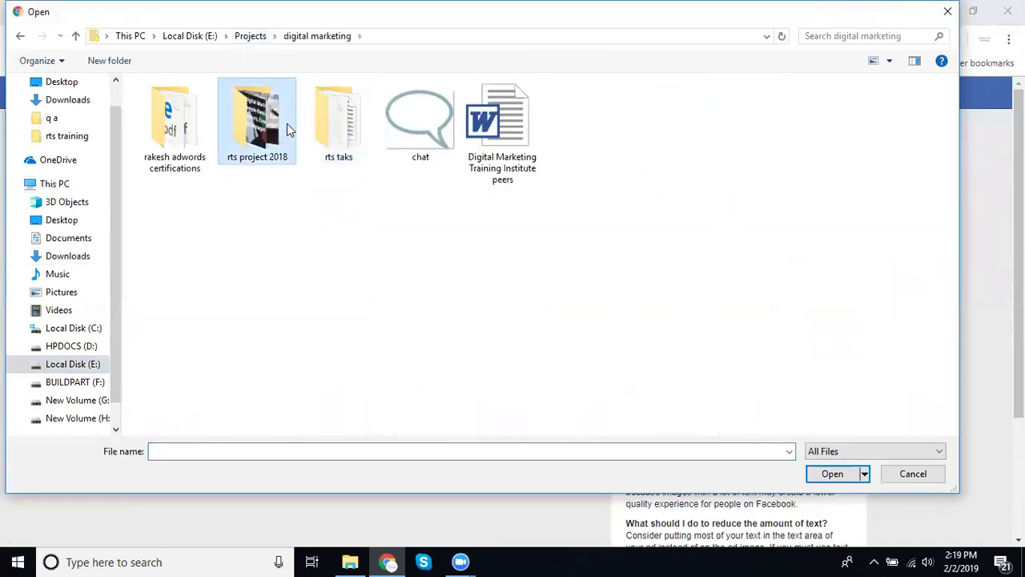
{"action": "double_click", "coordinate": [286, 125]}
{"action": "double_click", "coordinate": [502, 124]}
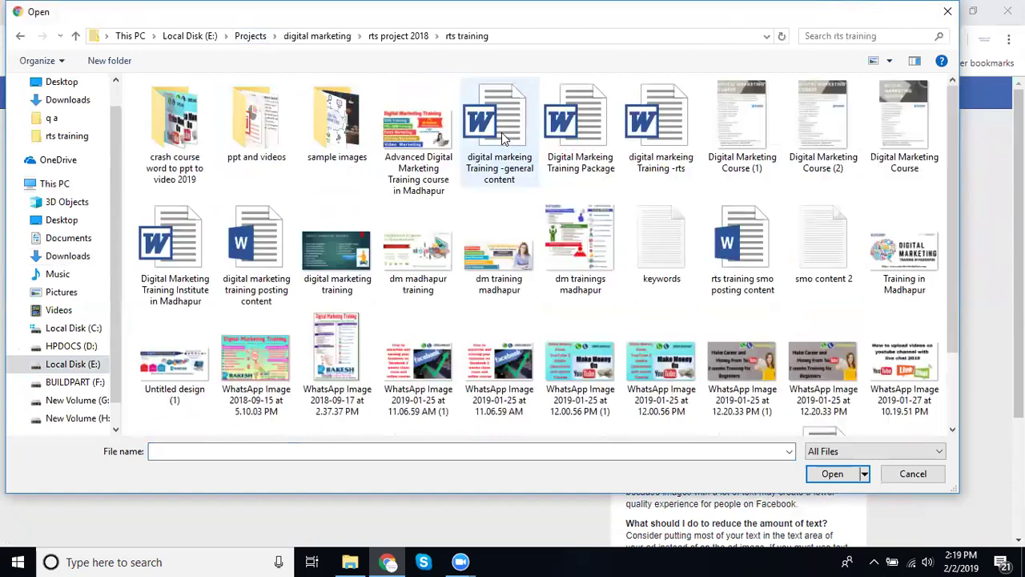
{"action": "left_click", "coordinate": [893, 247]}
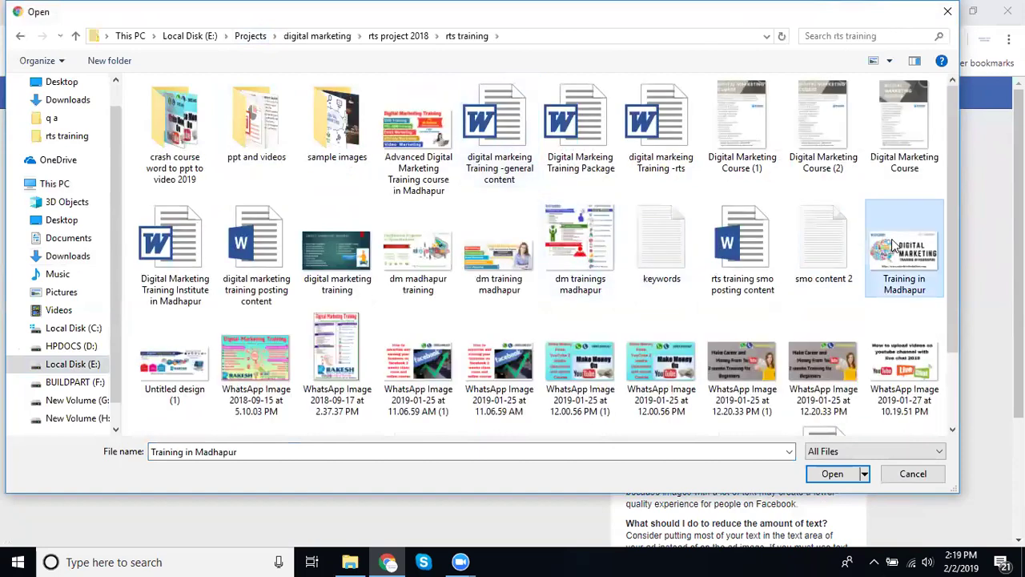
{"action": "double_click", "coordinate": [891, 240]}
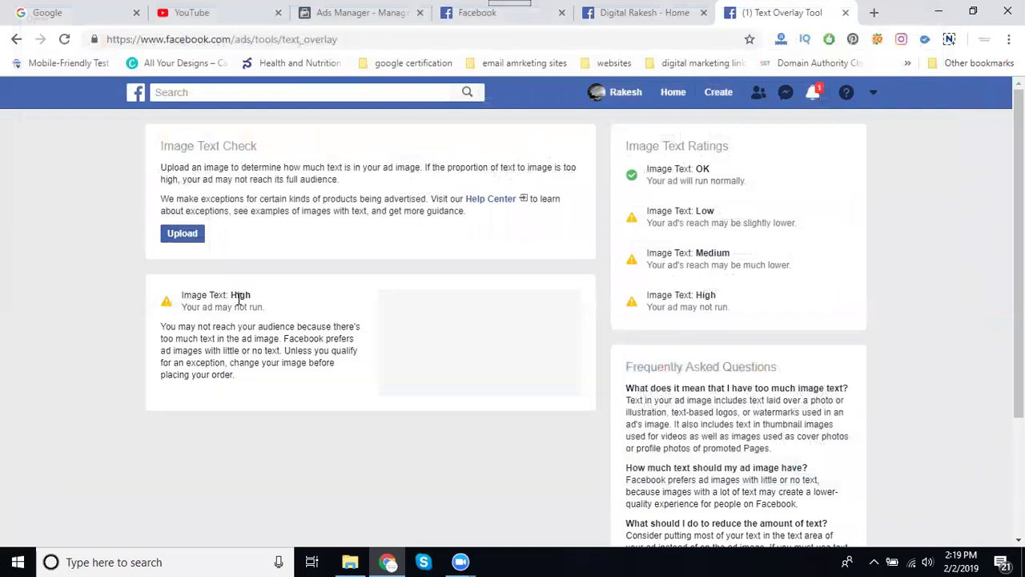
Check a second image, dm madhapur training, which also rates Image Text: High.
{"action": "left_click", "coordinate": [188, 234]}
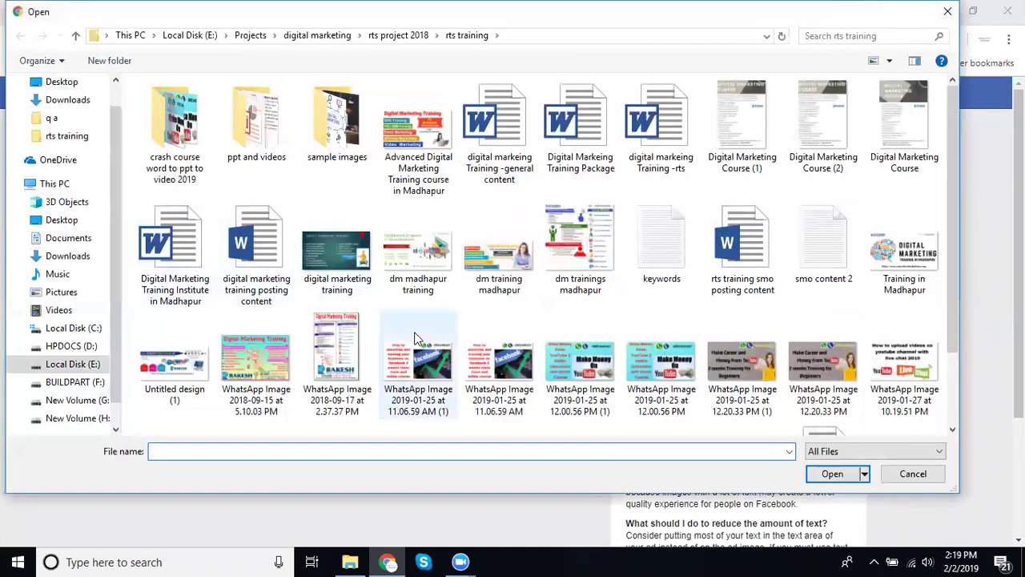
{"action": "left_click", "coordinate": [425, 262]}
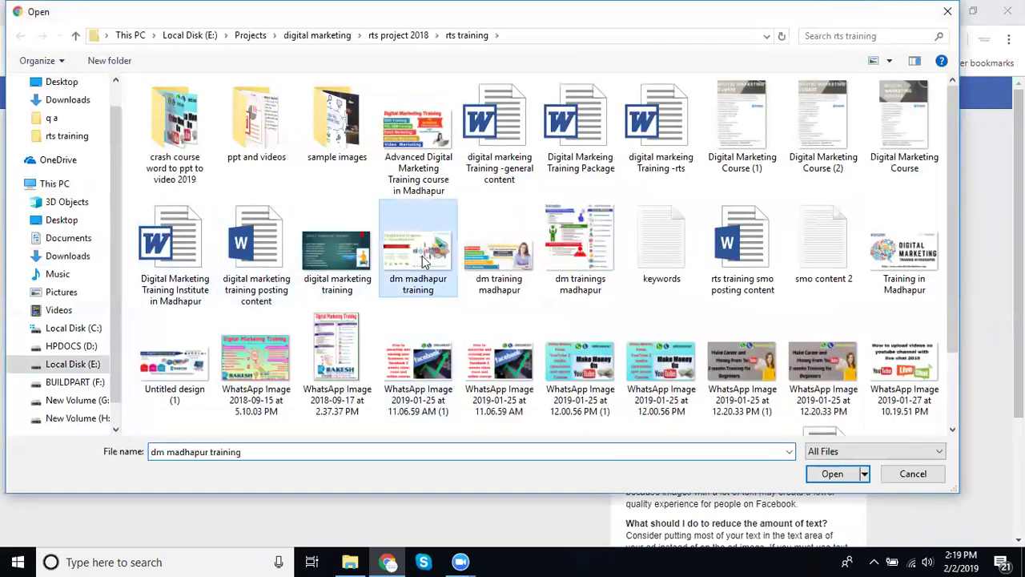
{"action": "double_click", "coordinate": [424, 262]}
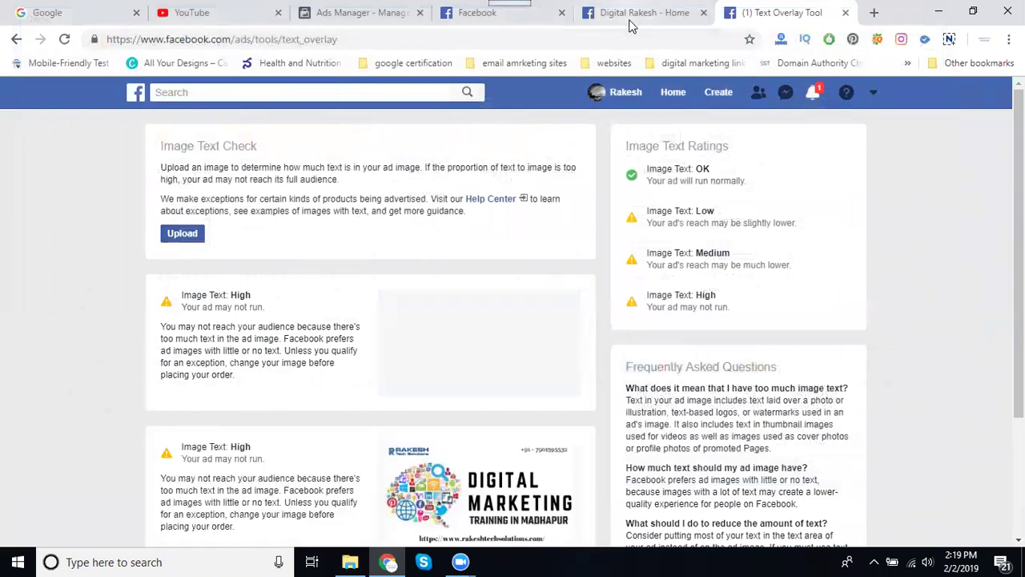
Switch the Digital Rakesh page promotion ad's format to Video.
{"action": "left_click", "coordinate": [629, 18]}
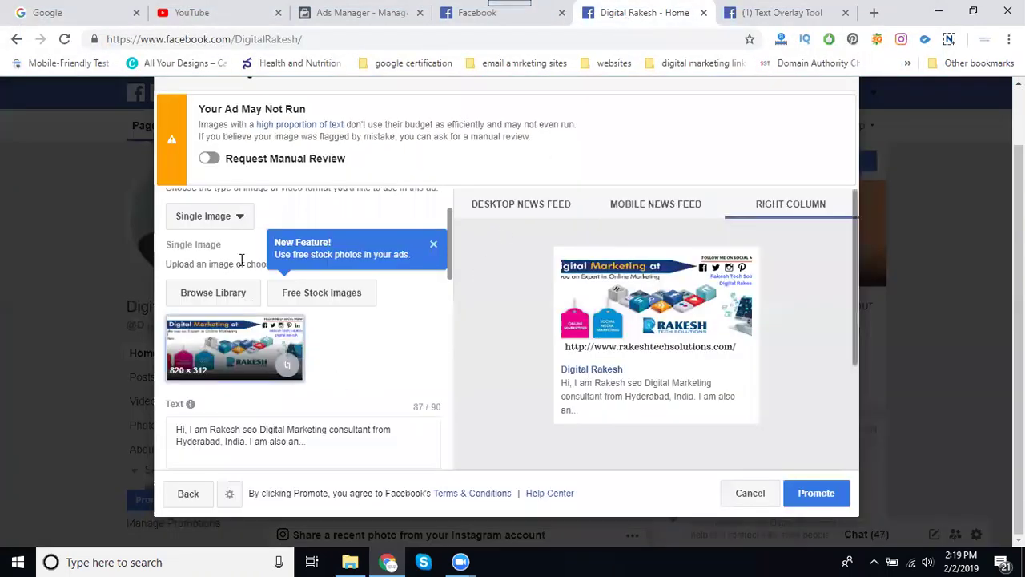
{"action": "left_click", "coordinate": [235, 217]}
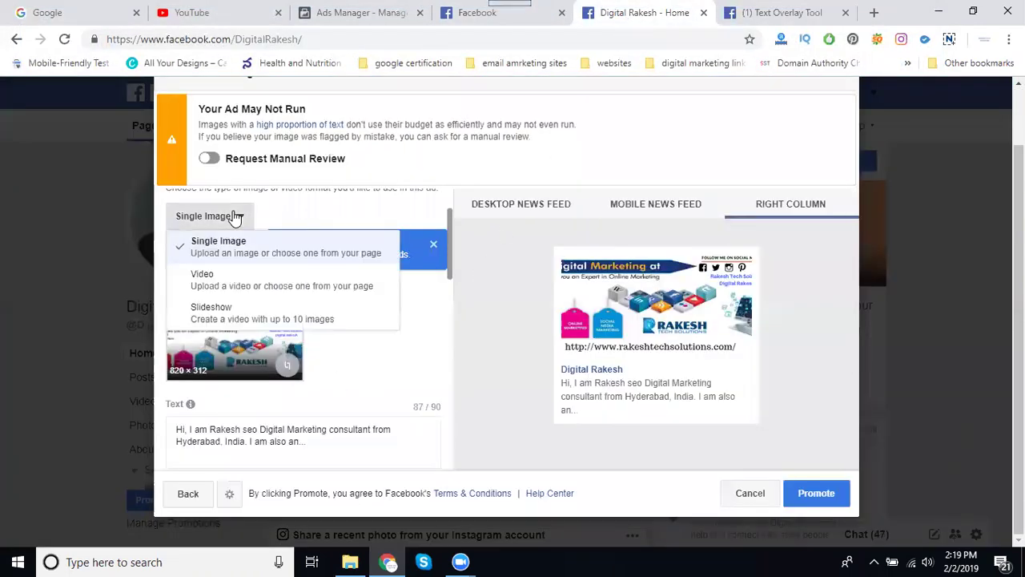
{"action": "left_click", "coordinate": [208, 281]}
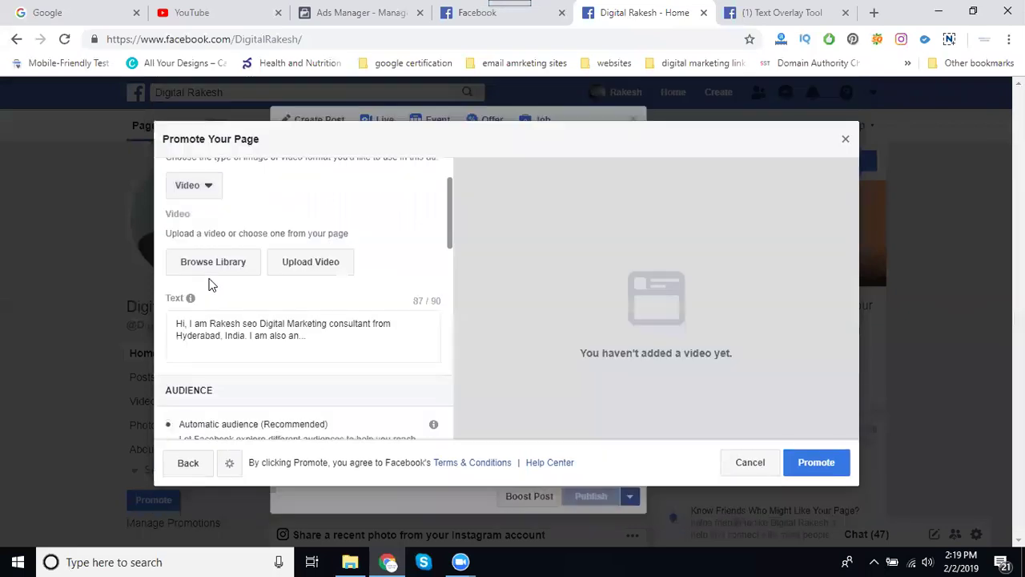
{"action": "scroll", "coordinate": [211, 284], "scroll_direction": "up", "scroll_amount": 1}
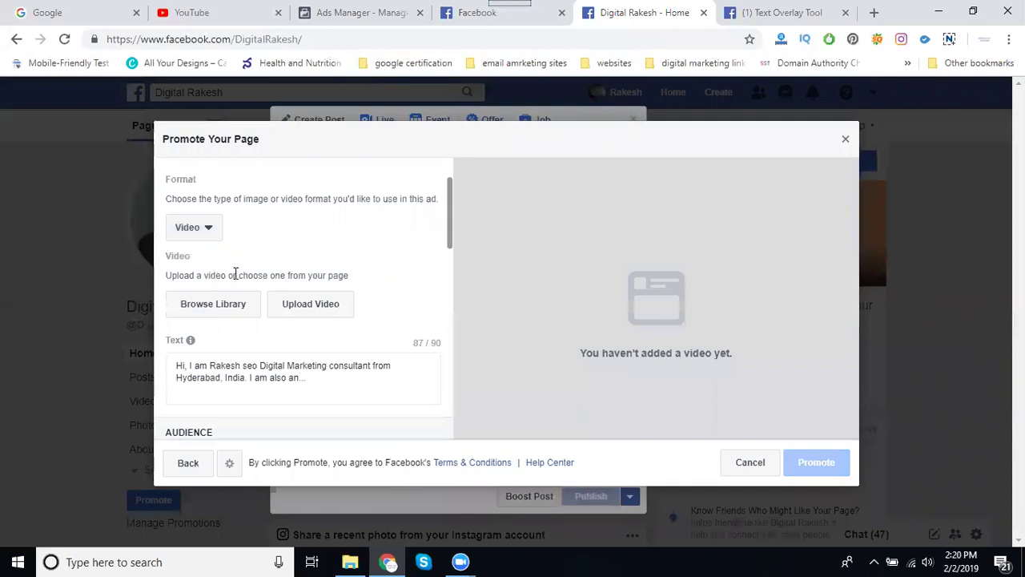
Upload the Madhapur digital marketing training video from the 'ppt and videos' folder.
{"action": "left_click", "coordinate": [293, 312]}
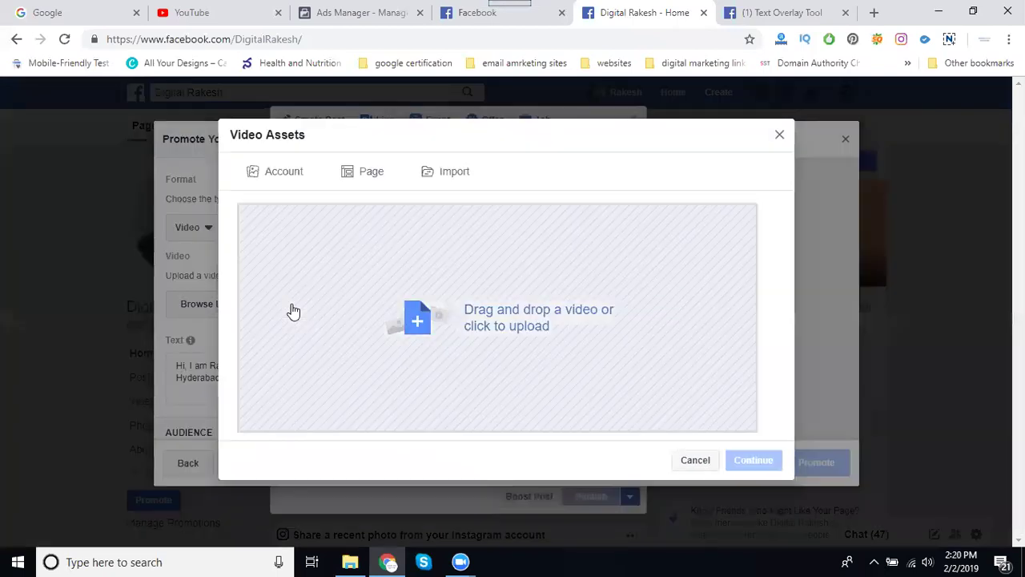
{"action": "left_click", "coordinate": [473, 326]}
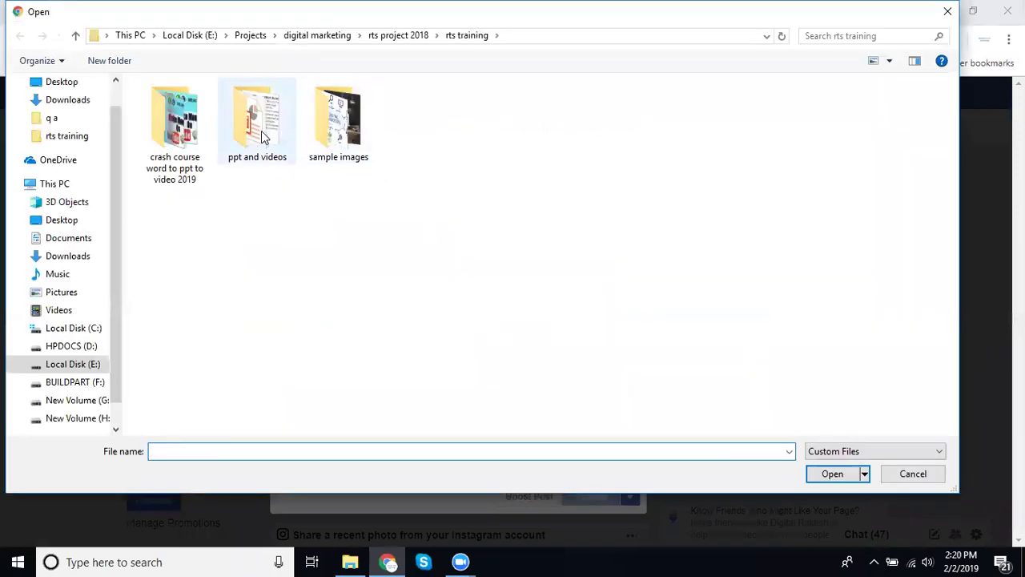
{"action": "left_click", "coordinate": [261, 137]}
{"action": "double_click", "coordinate": [261, 138]}
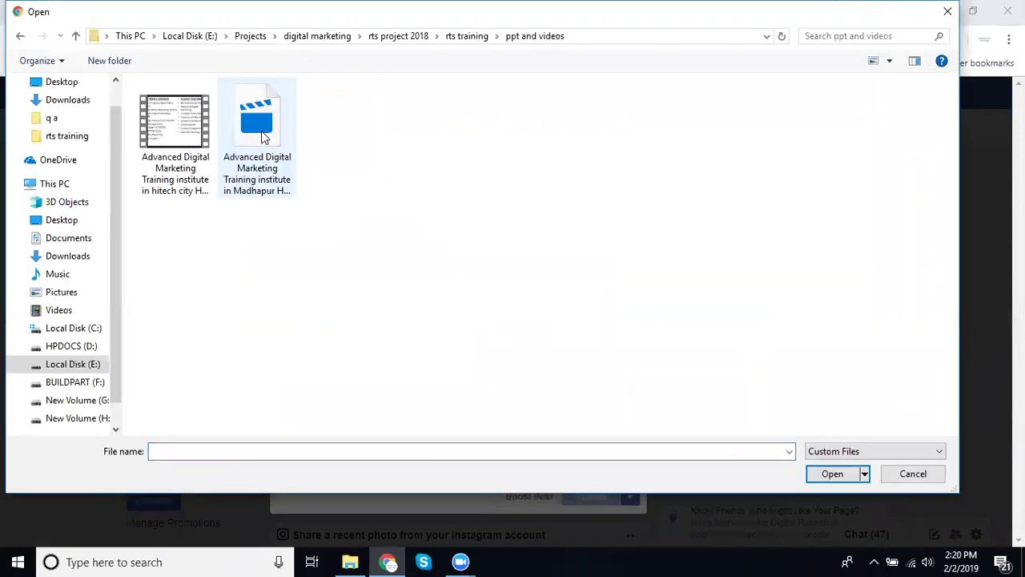
{"action": "double_click", "coordinate": [254, 188]}
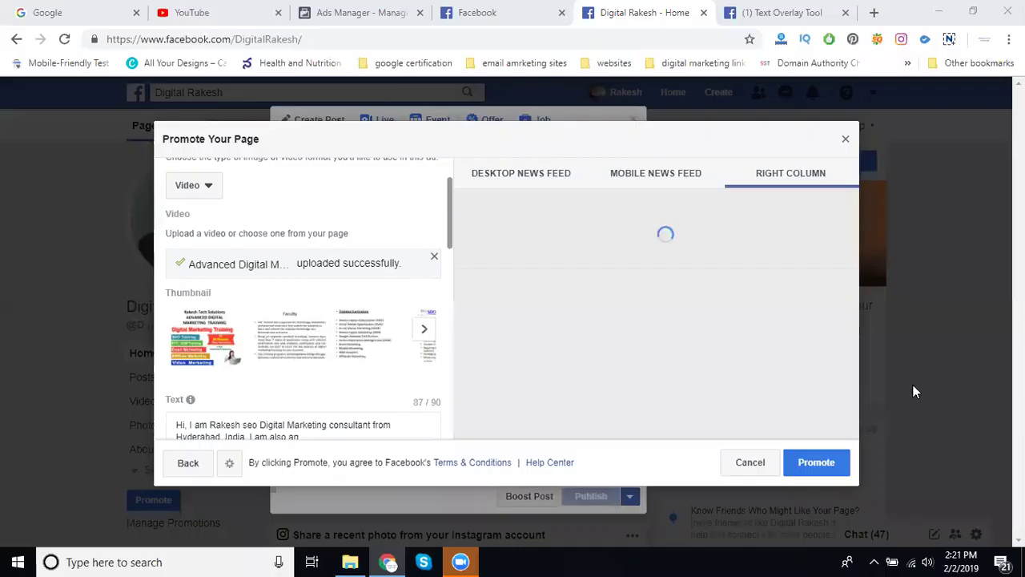
Preview the video ad in the desktop news feed, mobile news feed and right column.
{"action": "left_click", "coordinate": [539, 170]}
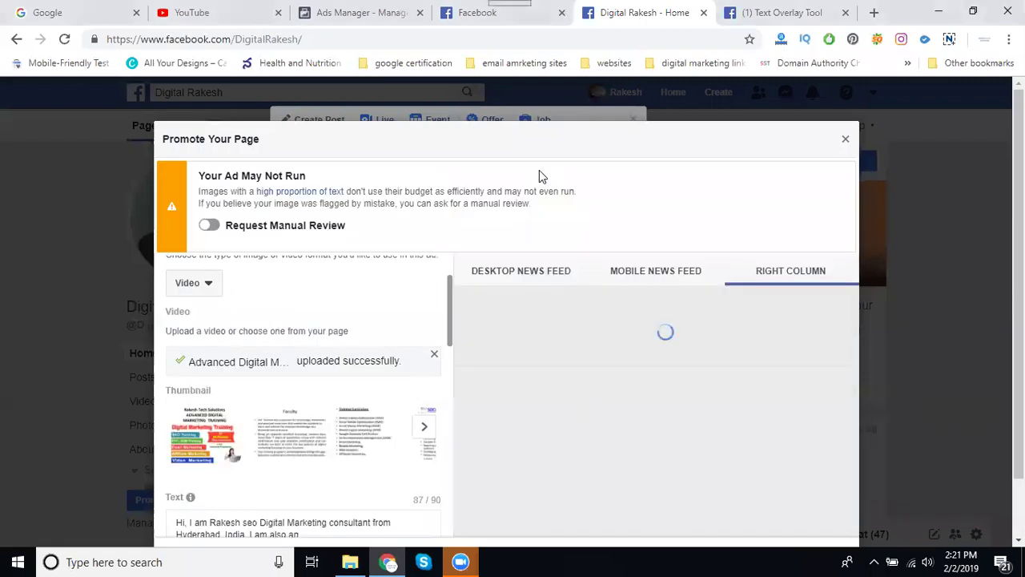
{"action": "left_click", "coordinate": [538, 275]}
{"action": "left_click", "coordinate": [641, 275]}
{"action": "left_click", "coordinate": [771, 276]}
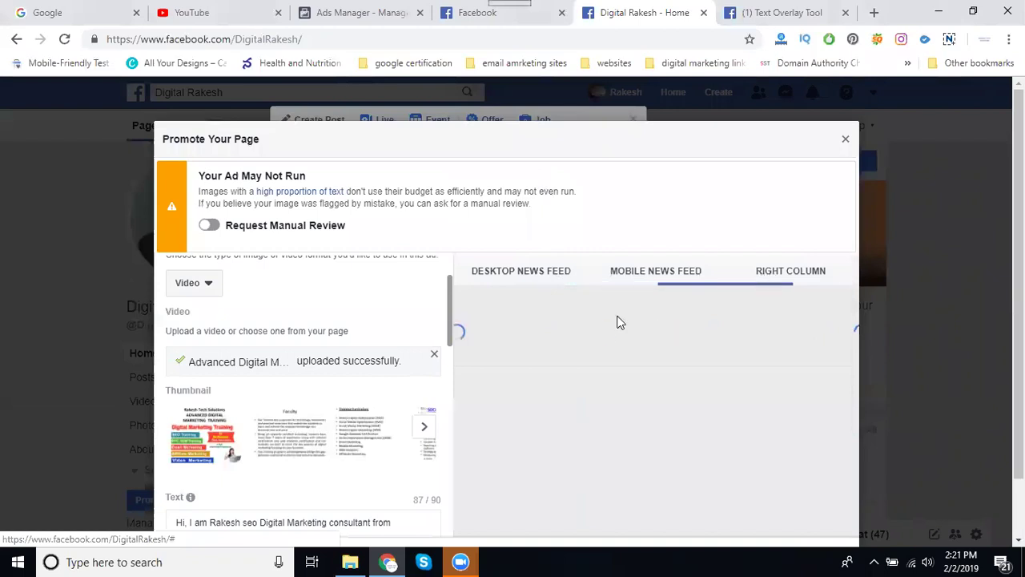
Set the daily budget to 50.00 INR and choose a 3-day duration.
{"action": "scroll", "coordinate": [358, 363], "scroll_direction": "down", "scroll_amount": 3}
{"action": "scroll", "coordinate": [358, 363], "scroll_direction": "down", "scroll_amount": 3}
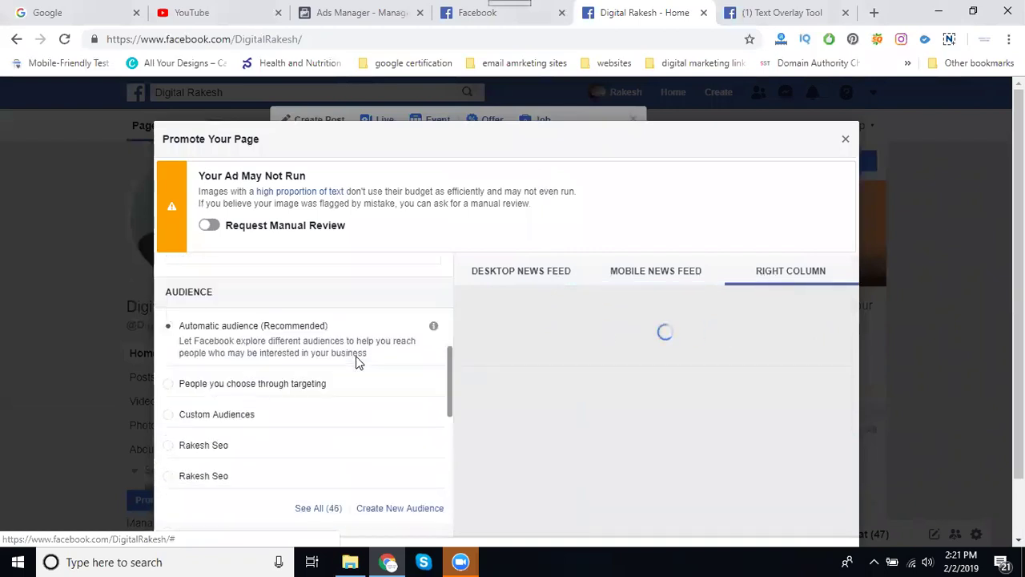
{"action": "scroll", "coordinate": [358, 363], "scroll_direction": "down", "scroll_amount": 3}
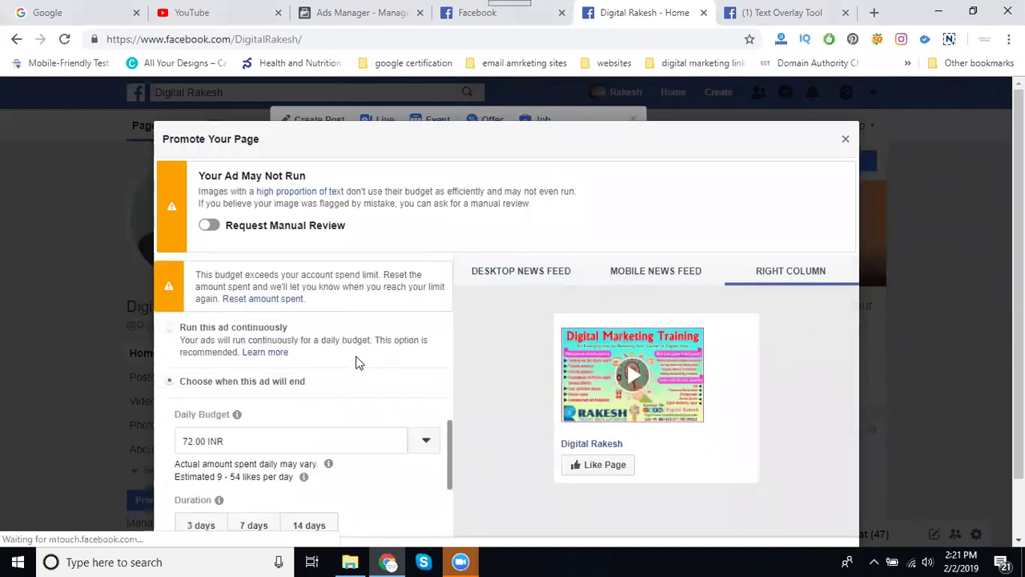
{"action": "scroll", "coordinate": [287, 419], "scroll_direction": "down", "scroll_amount": 1}
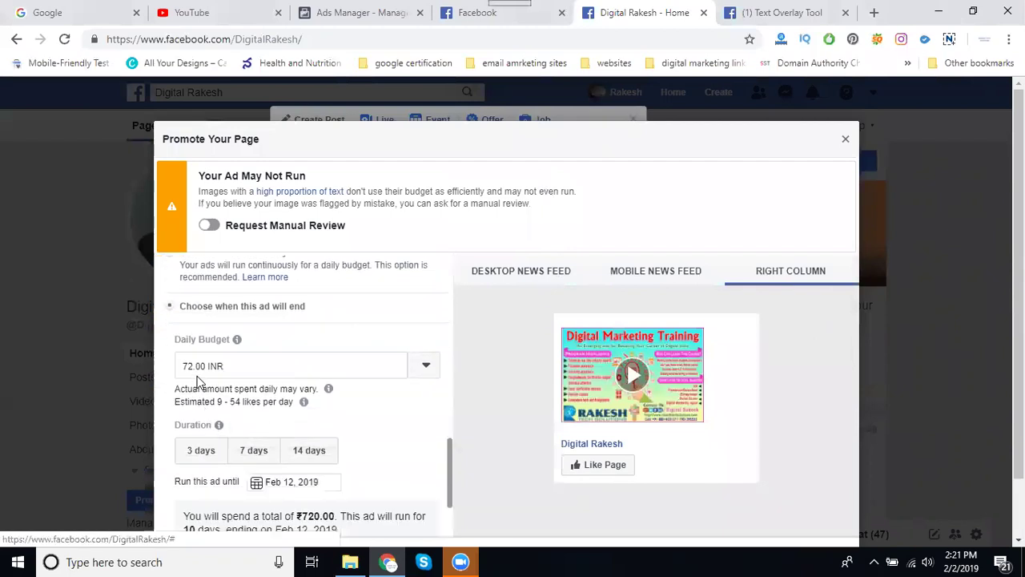
{"action": "left_click_drag", "start_coordinate": [193, 366], "coordinate": [162, 365]}
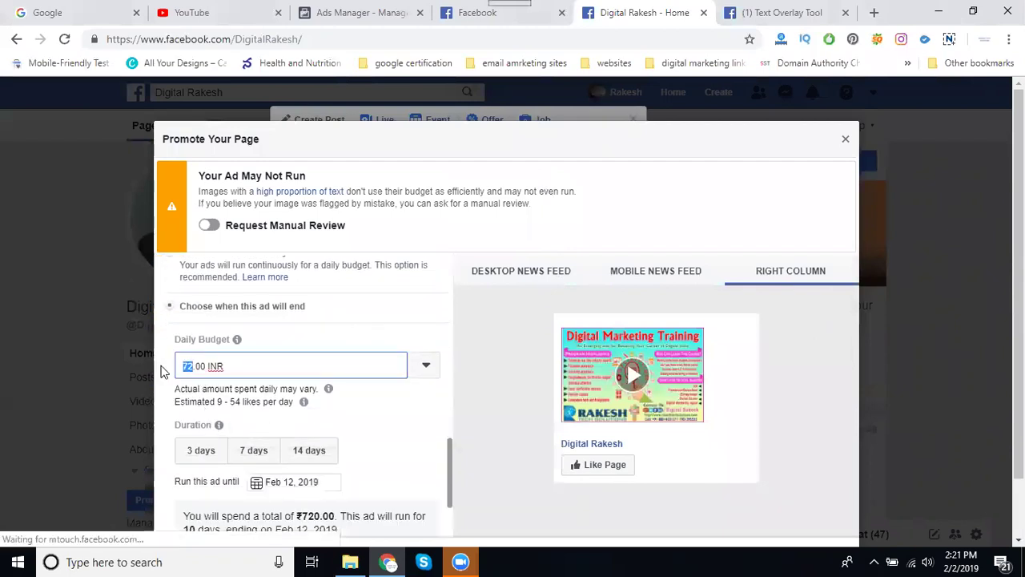
{"action": "type", "text": "50"}
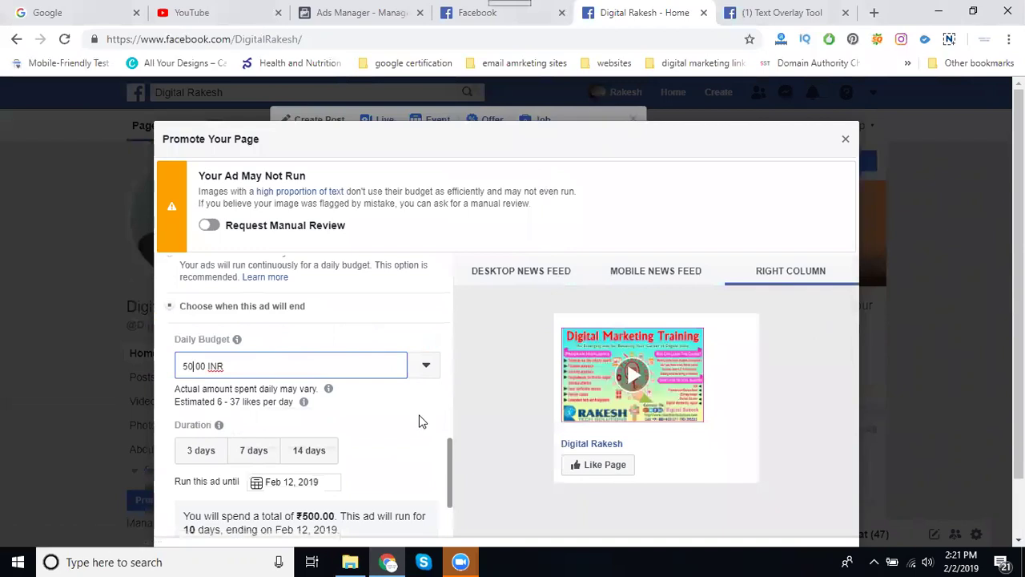
{"action": "left_click", "coordinate": [201, 452]}
{"action": "scroll", "coordinate": [417, 398], "scroll_direction": "up", "scroll_amount": 15}
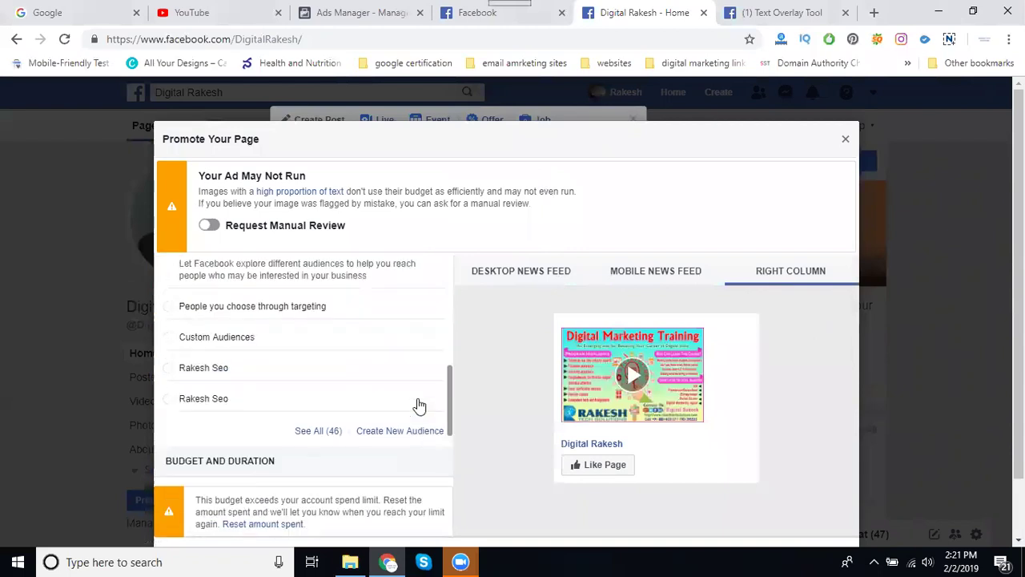
{"action": "scroll", "coordinate": [417, 403], "scroll_direction": "up", "scroll_amount": 1}
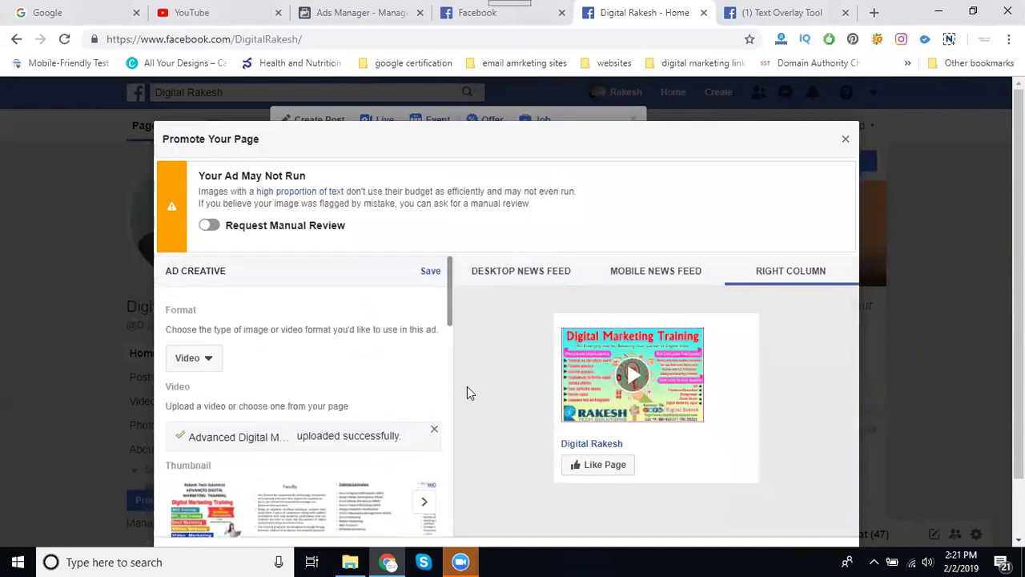
Return the ad to Single Image using the 1000 × 400 Digital Marketing Branding picture.
{"action": "scroll", "coordinate": [389, 389], "scroll_direction": "down", "scroll_amount": 2}
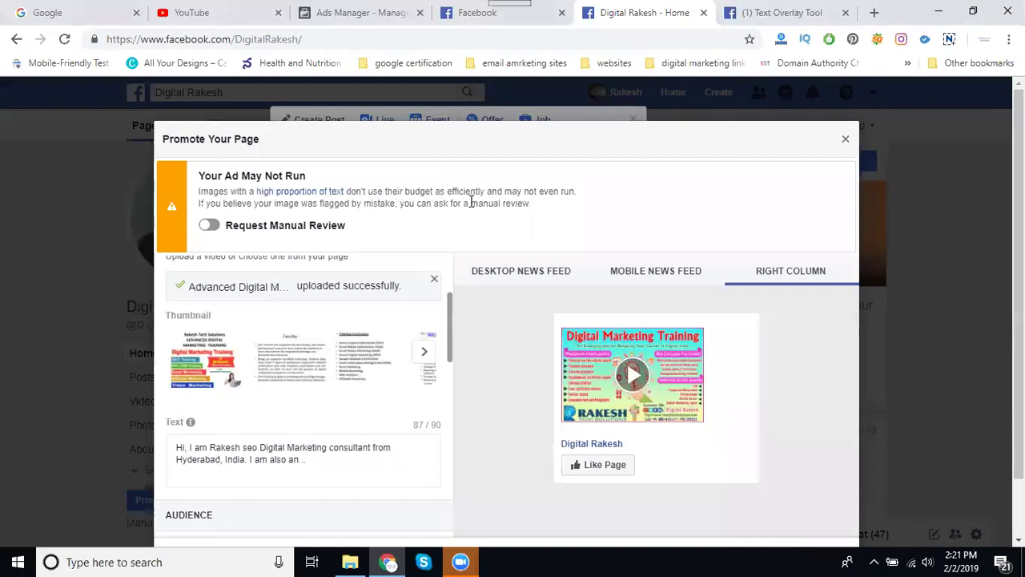
{"action": "scroll", "coordinate": [304, 360], "scroll_direction": "up", "scroll_amount": 2}
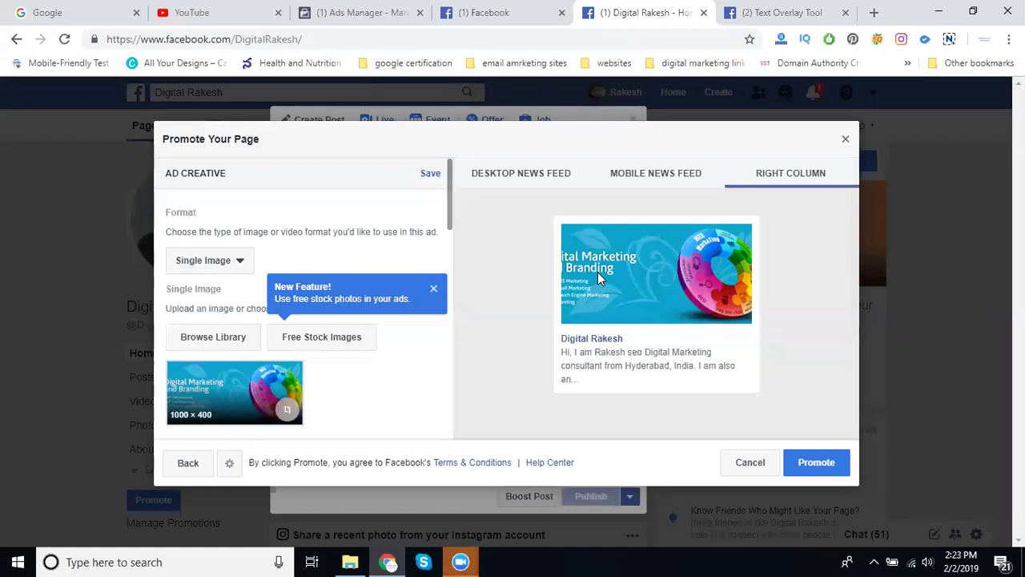
{"action": "scroll", "coordinate": [237, 319], "scroll_direction": "down", "scroll_amount": 3}
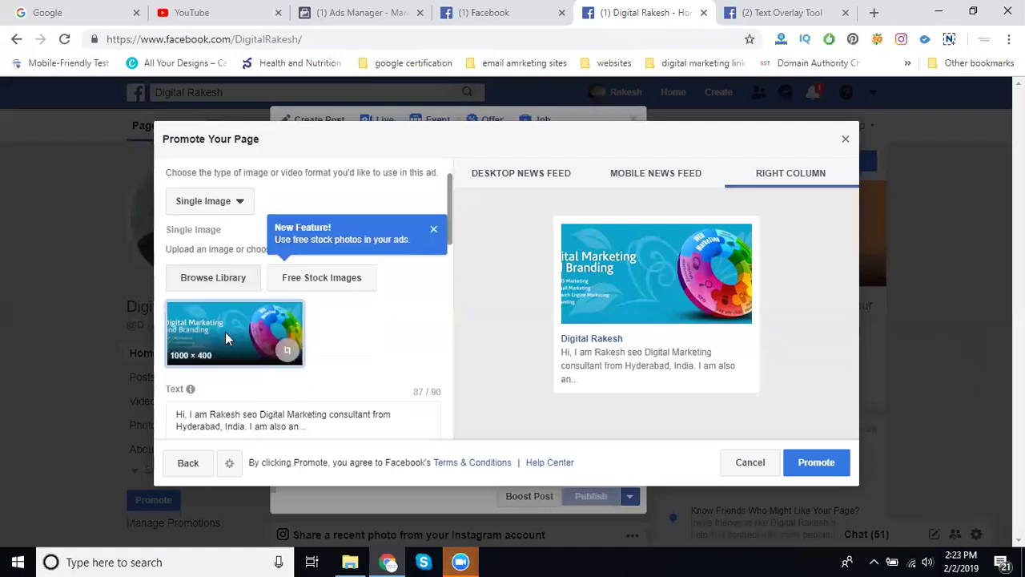
{"action": "scroll", "coordinate": [225, 337], "scroll_direction": "down", "scroll_amount": 1}
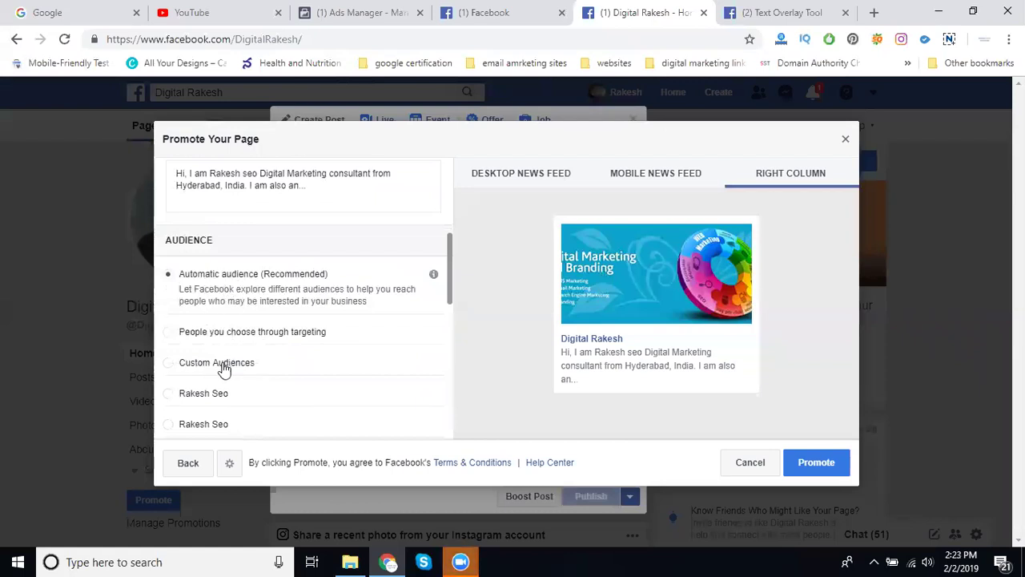
Select Custom Audiences under Audience and open its Edit Audience targeting.
{"action": "left_click", "coordinate": [223, 364]}
{"action": "scroll", "coordinate": [294, 355], "scroll_direction": "down", "scroll_amount": 2}
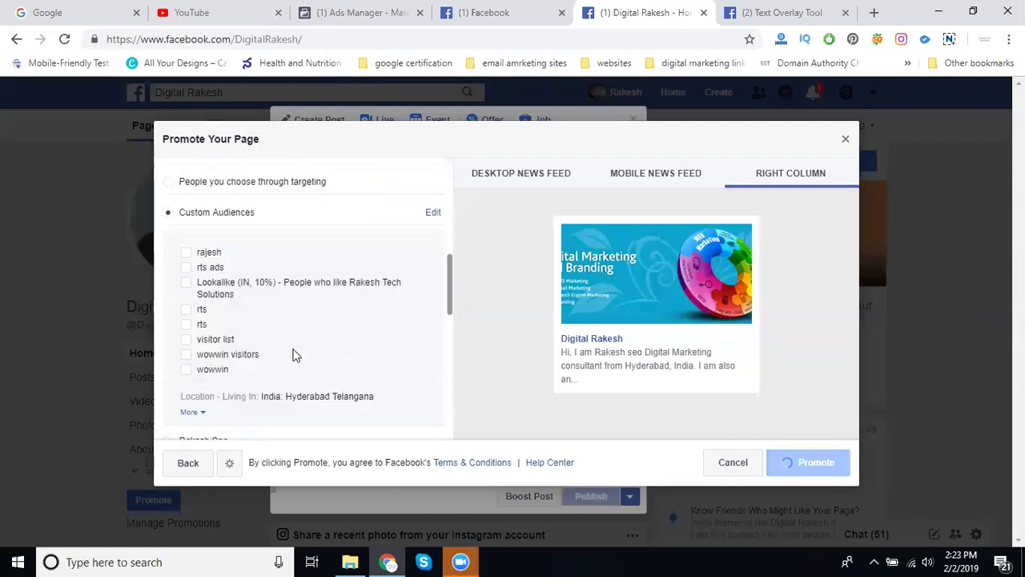
{"action": "left_click", "coordinate": [432, 215]}
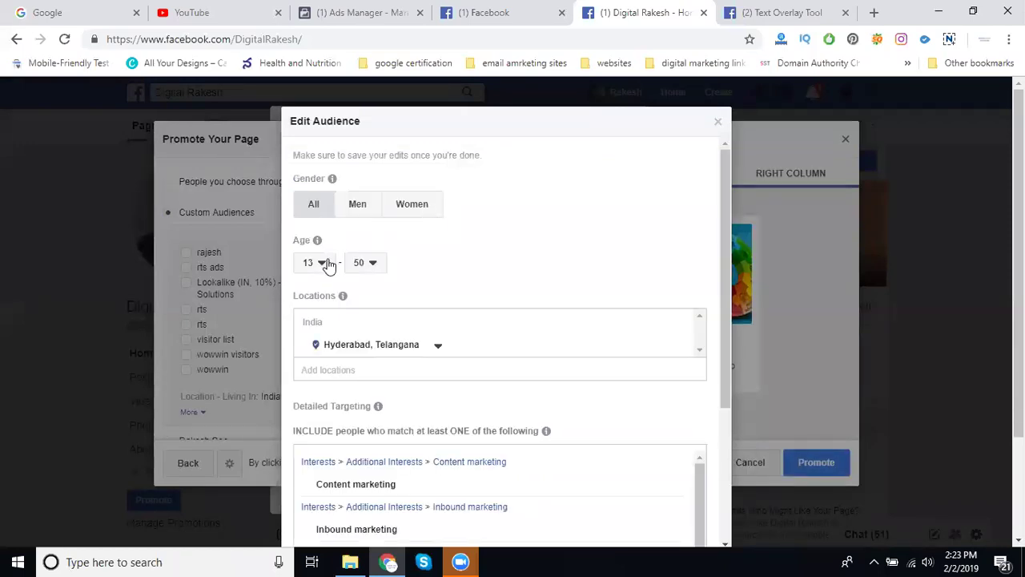
Remove every interest, from Content marketing to Social video marketing, from detailed targeting.
{"action": "scroll", "coordinate": [378, 318], "scroll_direction": "down", "scroll_amount": 1}
{"action": "scroll", "coordinate": [380, 319], "scroll_direction": "down", "scroll_amount": 3}
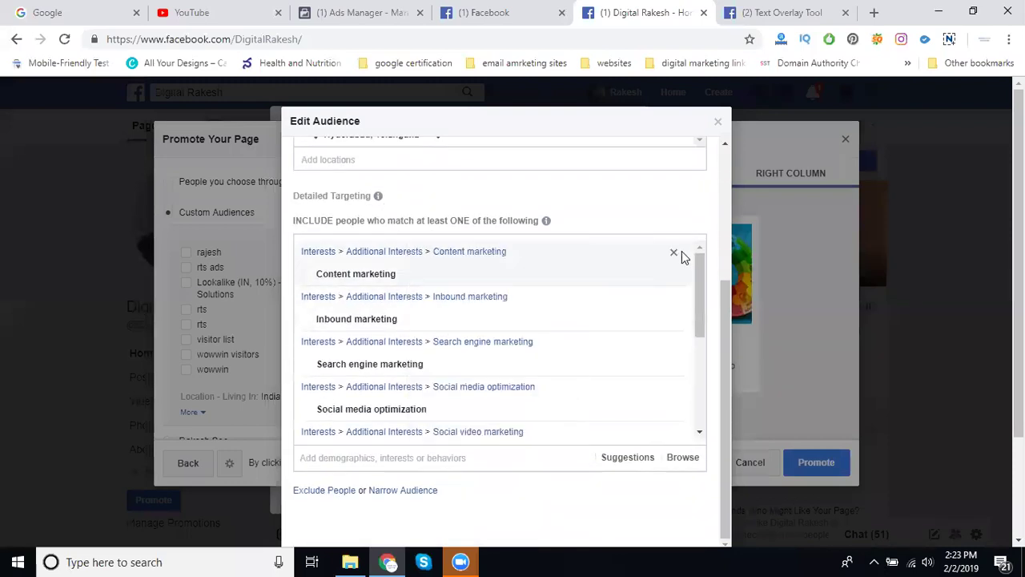
{"action": "left_click", "coordinate": [674, 253]}
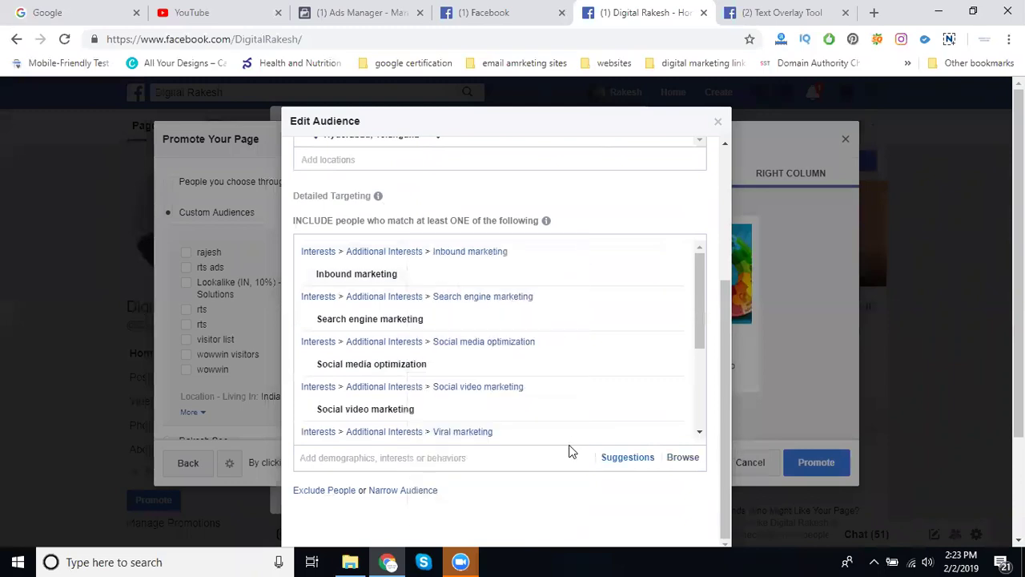
{"action": "scroll", "coordinate": [673, 394], "scroll_direction": "down", "scroll_amount": 2}
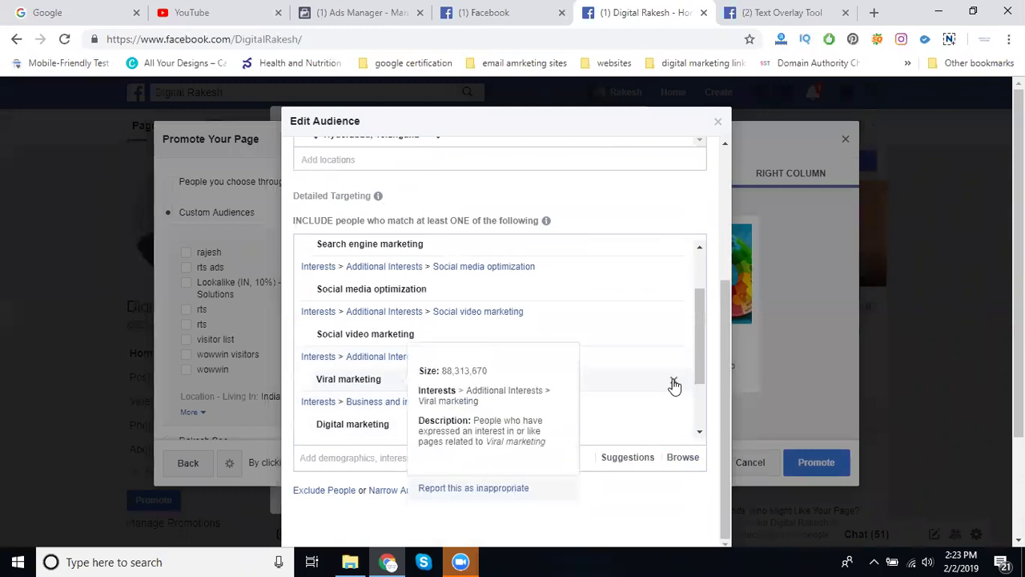
{"action": "left_click", "coordinate": [674, 382]}
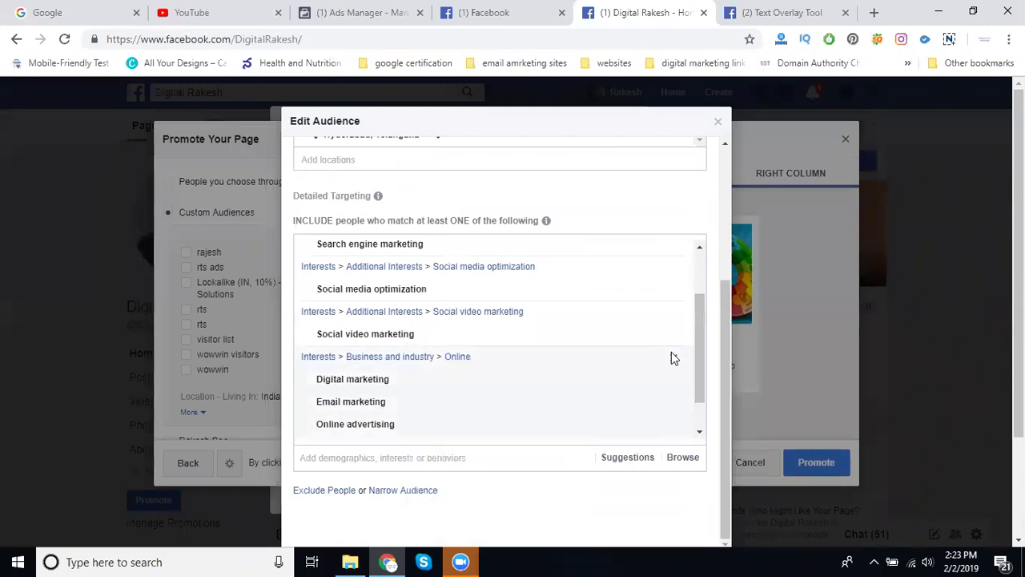
{"action": "left_click", "coordinate": [675, 359]}
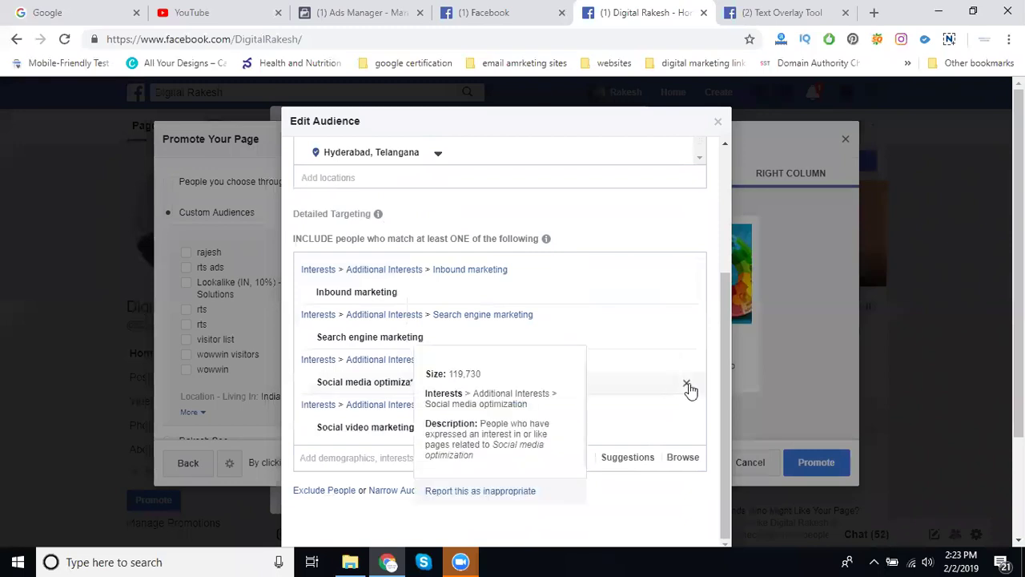
{"action": "left_click", "coordinate": [687, 384]}
{"action": "left_click", "coordinate": [687, 385]}
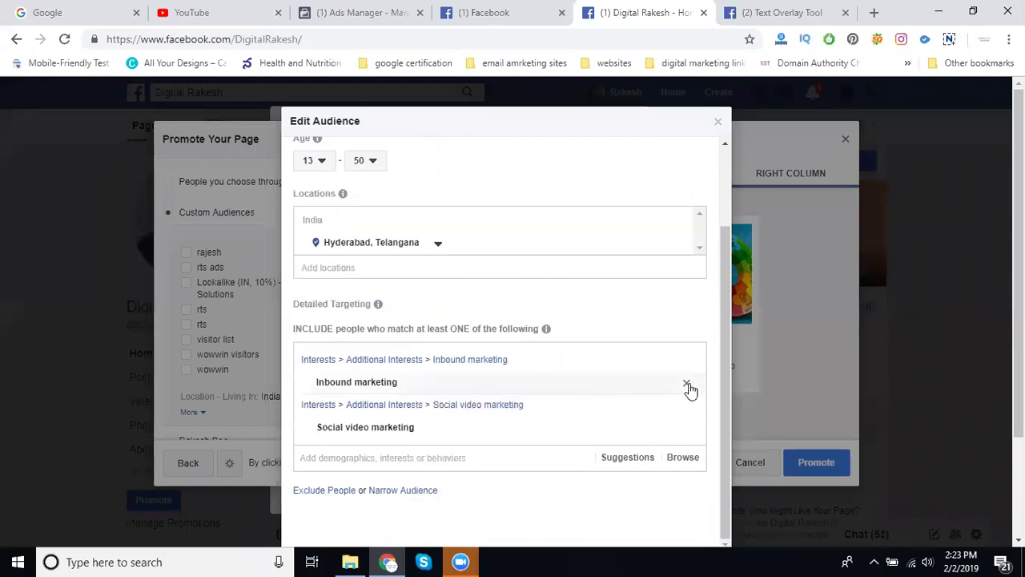
{"action": "left_click", "coordinate": [686, 384]}
{"action": "left_click", "coordinate": [687, 405]}
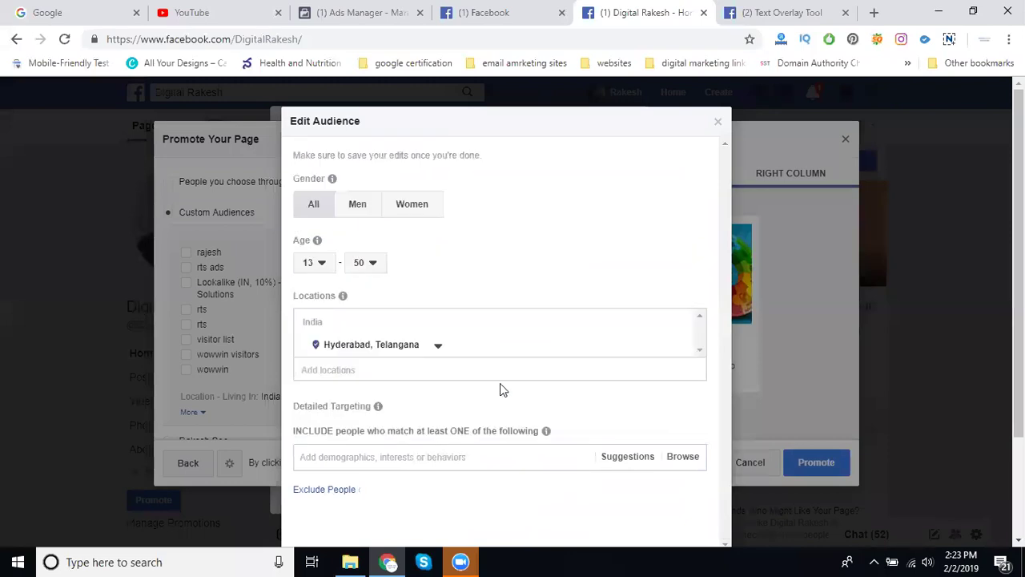
Add Digital marketing as the audience's detailed-targeting interest.
{"action": "left_click", "coordinate": [417, 459]}
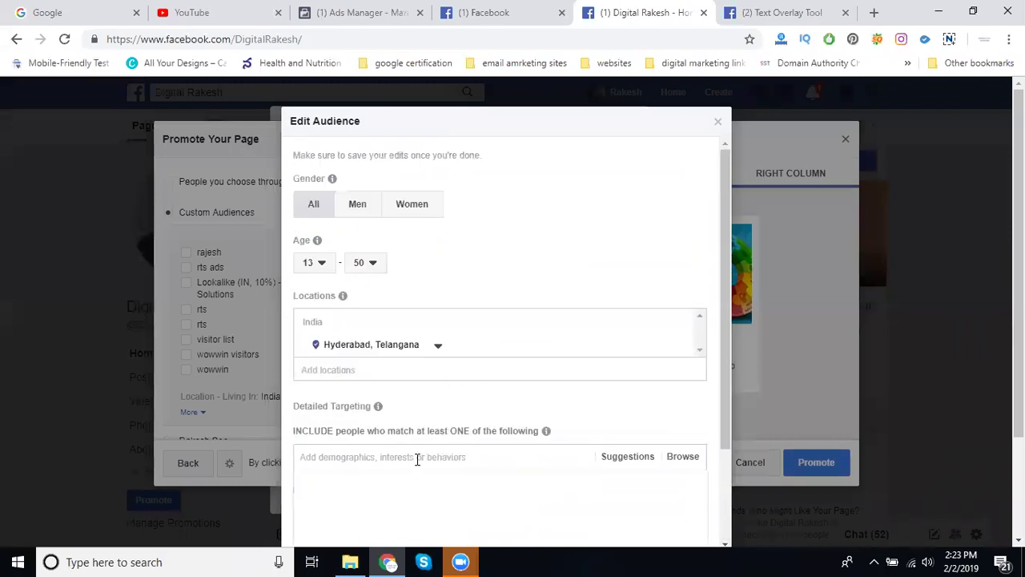
{"action": "type", "text": "digital ma"}
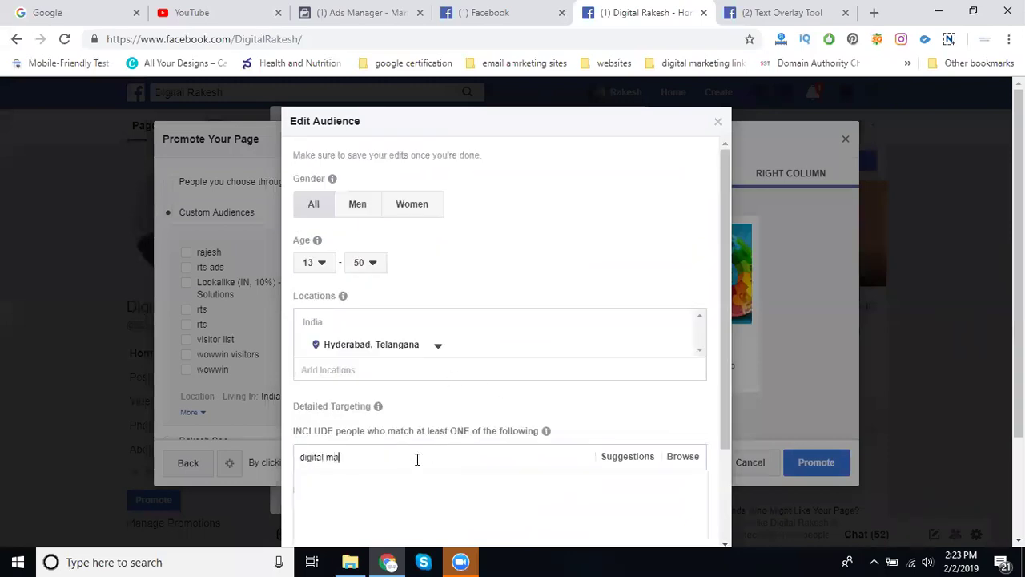
{"action": "type", "text": "rketing"}
{"action": "scroll", "coordinate": [456, 308], "scroll_direction": "down", "scroll_amount": 2}
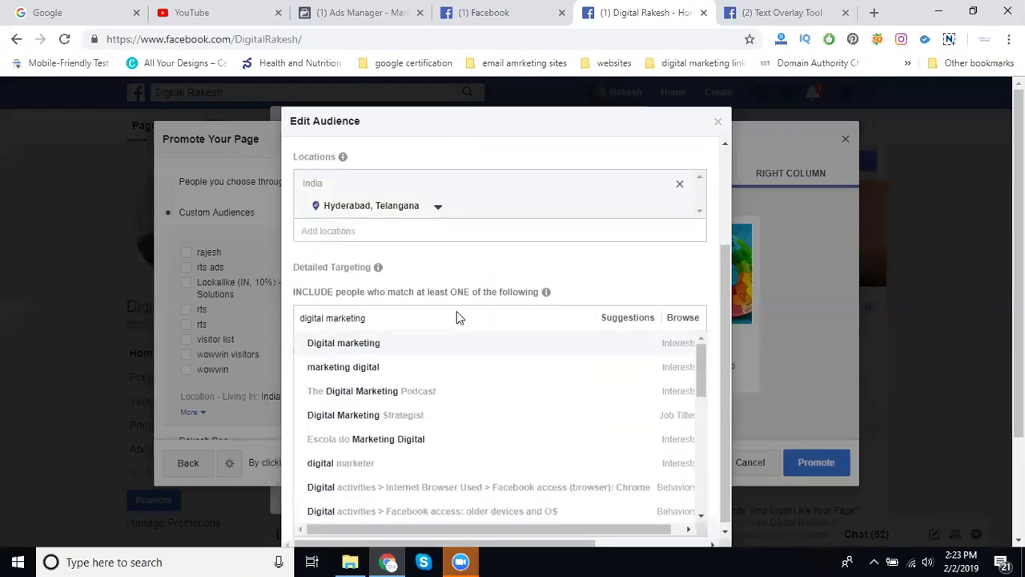
{"action": "left_click", "coordinate": [367, 340]}
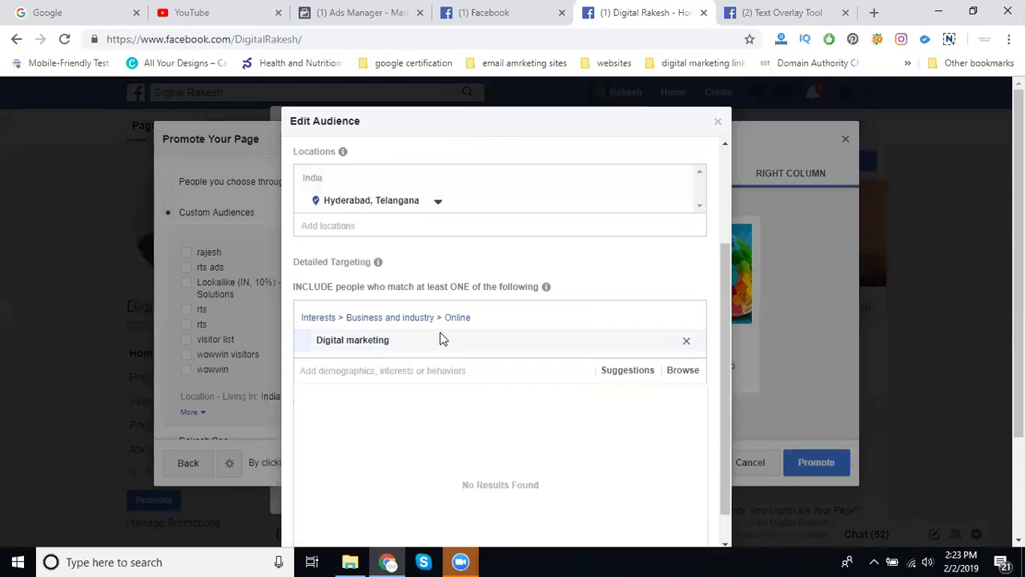
Check the 270,000 potential reach and save the edited audience.
{"action": "scroll", "coordinate": [673, 293], "scroll_direction": "down", "scroll_amount": 1}
{"action": "scroll", "coordinate": [725, 357], "scroll_direction": "down", "scroll_amount": 2}
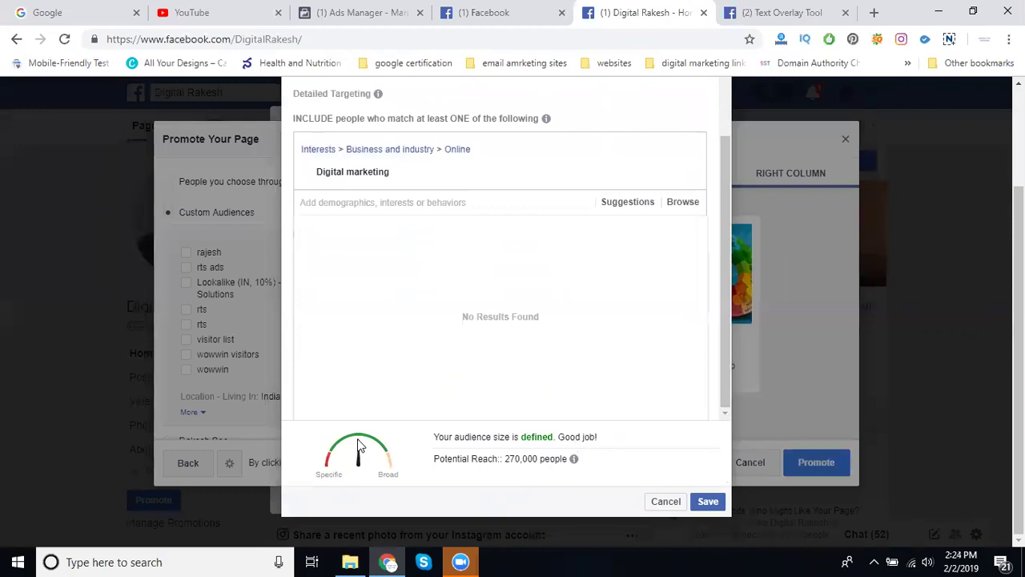
{"action": "scroll", "coordinate": [356, 388], "scroll_direction": "up", "scroll_amount": 2}
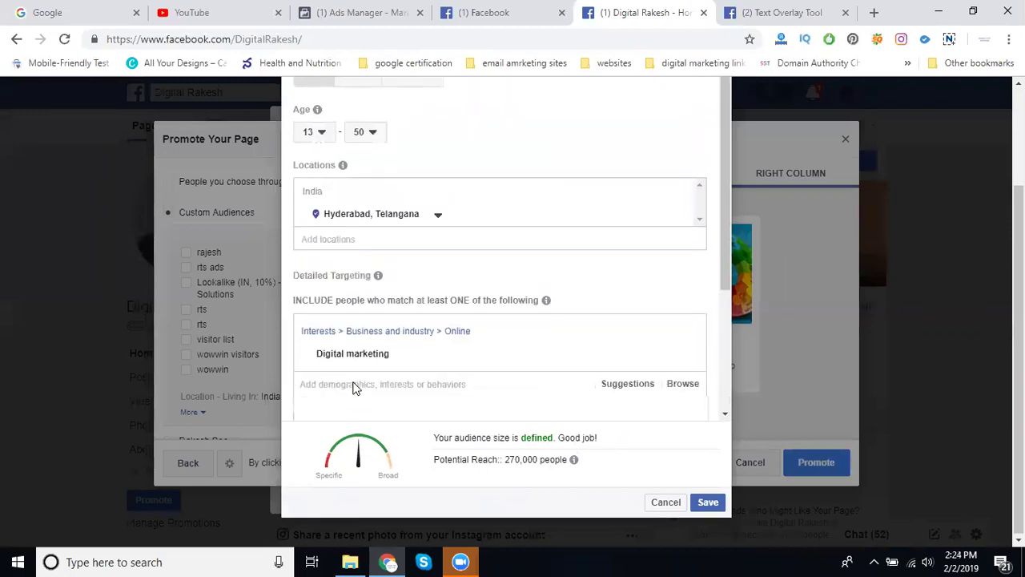
{"action": "scroll", "coordinate": [356, 388], "scroll_direction": "up", "scroll_amount": 2}
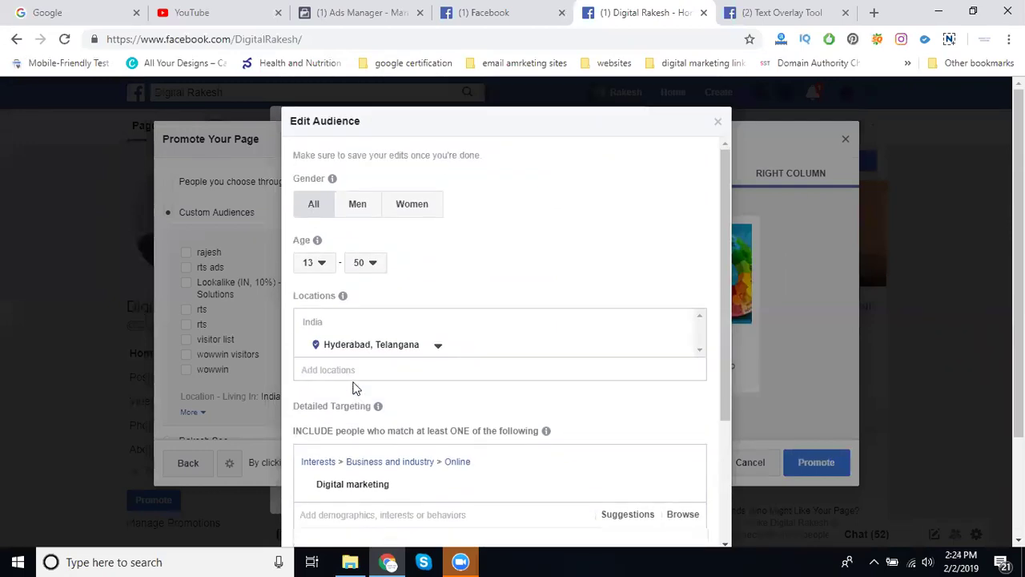
{"action": "scroll", "coordinate": [355, 388], "scroll_direction": "down", "scroll_amount": 5}
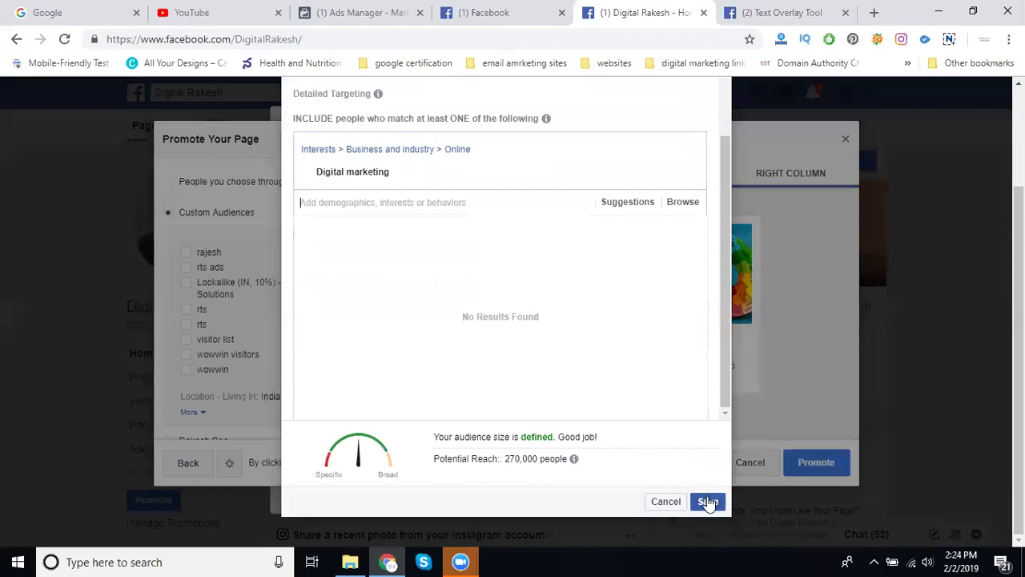
{"action": "left_click", "coordinate": [708, 502]}
Submit the page promotion and cancel the Account Information request.
{"action": "left_click", "coordinate": [821, 460]}
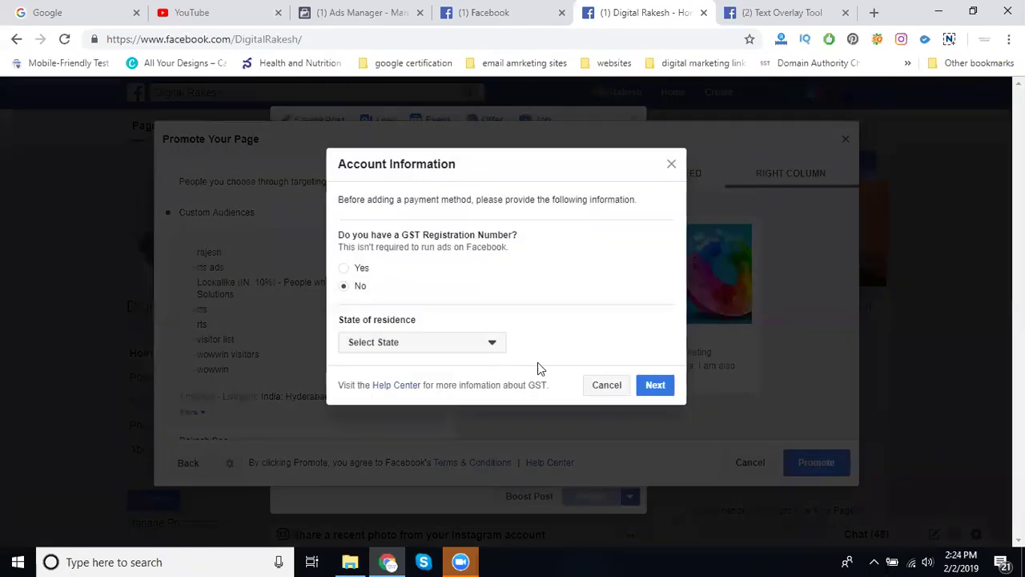
{"action": "left_click", "coordinate": [600, 386]}
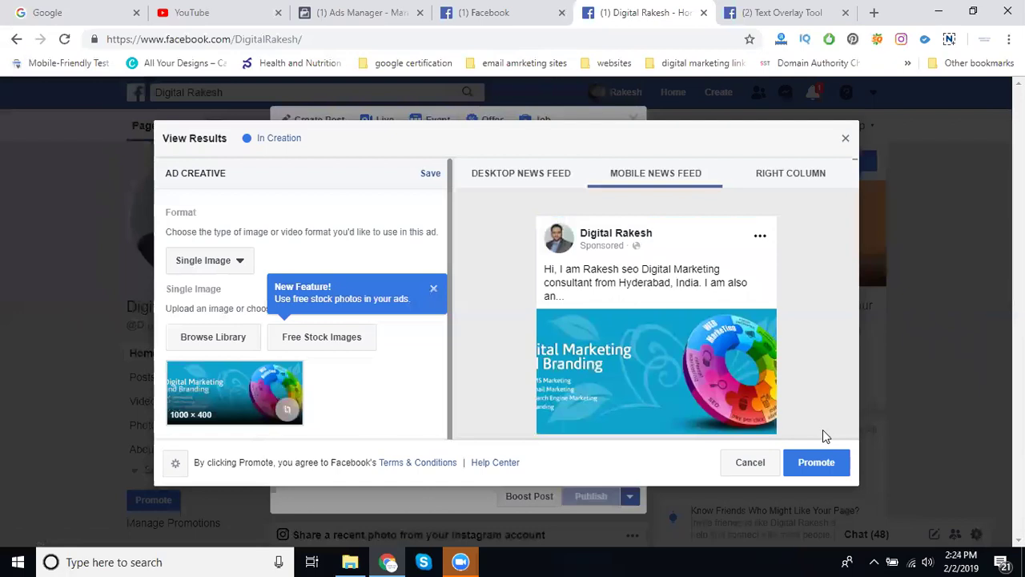
Review the single-image creative, audience and 50.00 INR daily budget, then resubmit the ad.
{"action": "scroll", "coordinate": [386, 317], "scroll_direction": "down", "scroll_amount": 10}
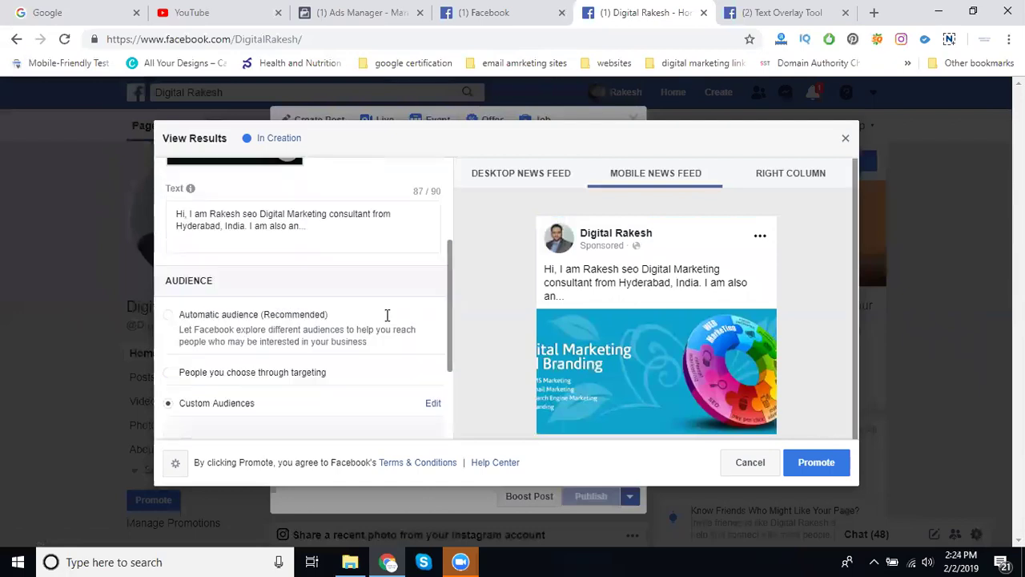
{"action": "scroll", "coordinate": [275, 313], "scroll_direction": "down", "scroll_amount": 4}
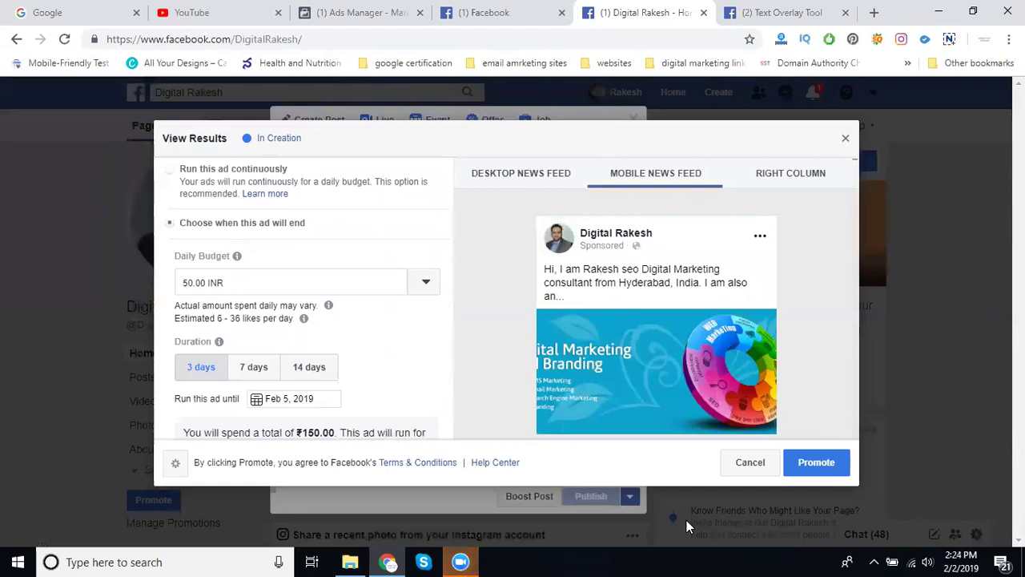
{"action": "key", "text": "Return"}
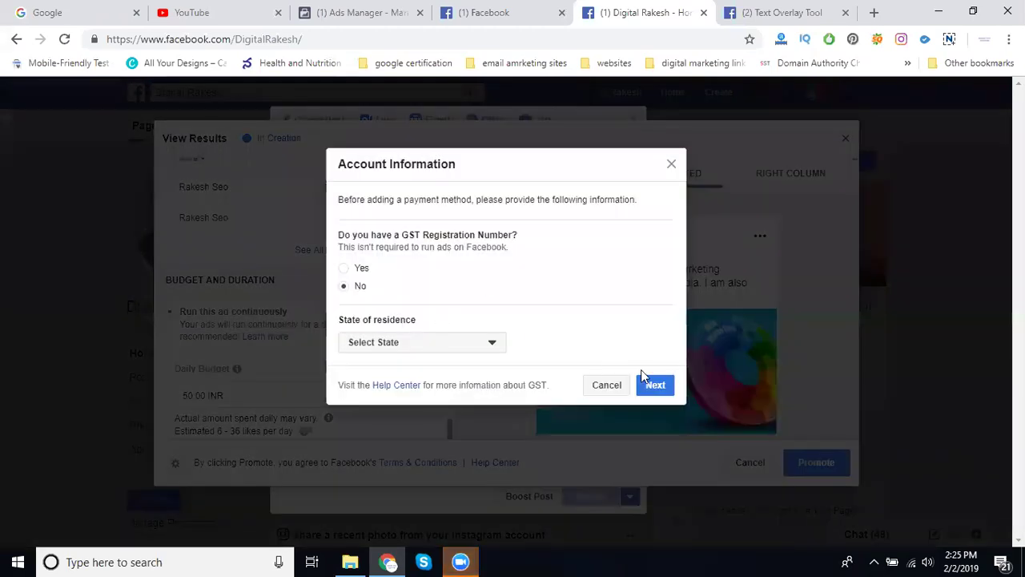
Cancel the Account Information dialog so the ad goes In Review.
{"action": "left_click", "coordinate": [613, 387]}
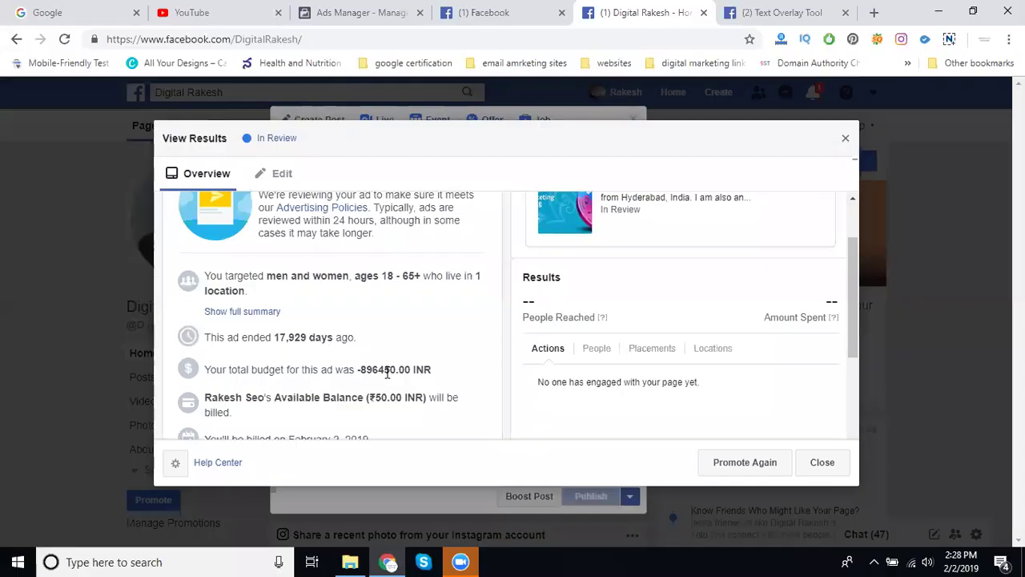
Highlight the ad's end time, ₹50.00 available balance and total budget in the Overview.
{"action": "scroll", "coordinate": [325, 354], "scroll_direction": "up", "scroll_amount": 2}
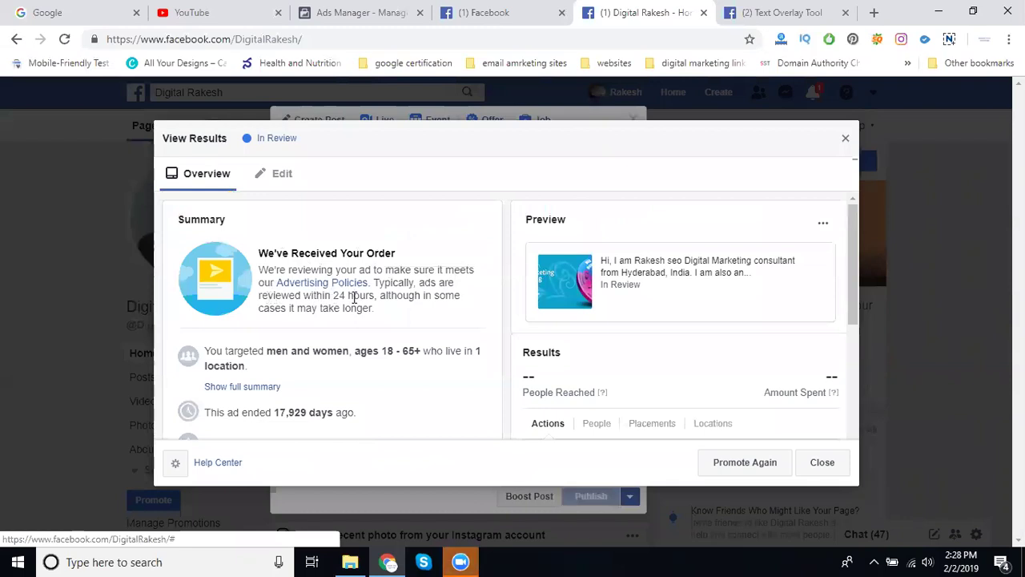
{"action": "scroll", "coordinate": [354, 297], "scroll_direction": "down", "scroll_amount": 2}
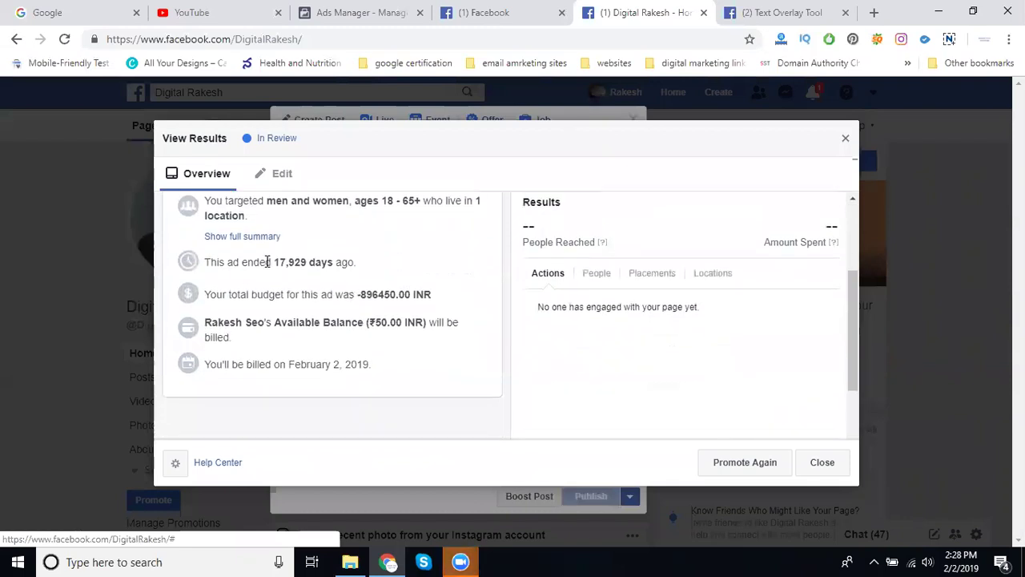
{"action": "left_click_drag", "start_coordinate": [253, 262], "coordinate": [350, 266]}
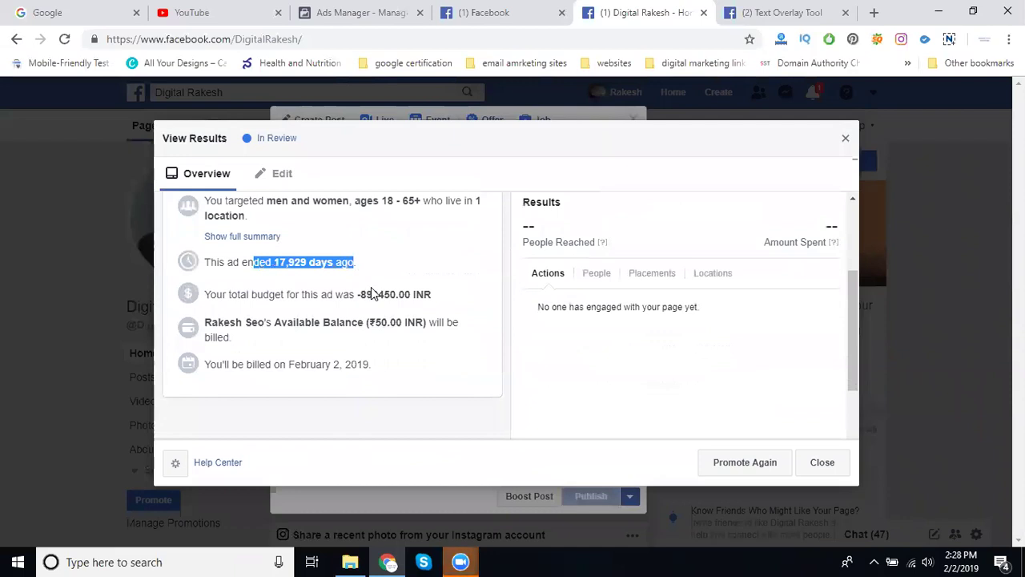
{"action": "left_click_drag", "start_coordinate": [429, 295], "coordinate": [419, 335]}
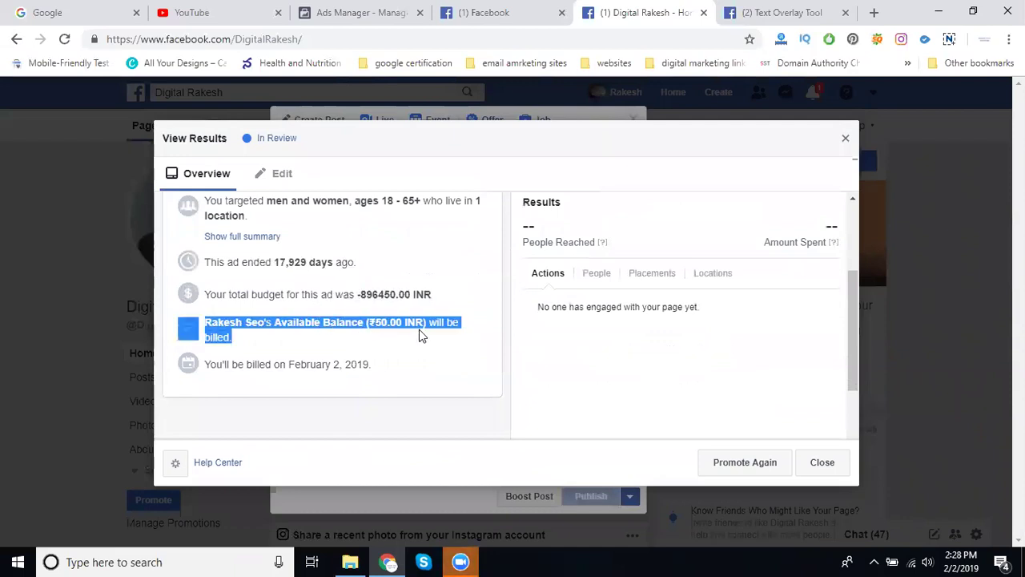
{"action": "left_click", "coordinate": [371, 317]}
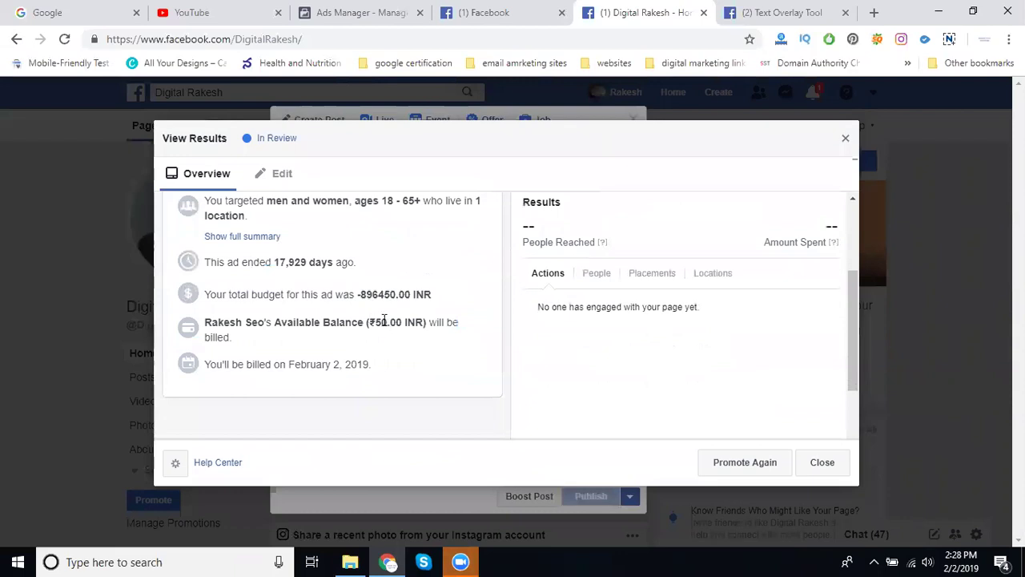
{"action": "double_click", "coordinate": [383, 320]}
{"action": "left_click_drag", "start_coordinate": [399, 293], "coordinate": [359, 295]}
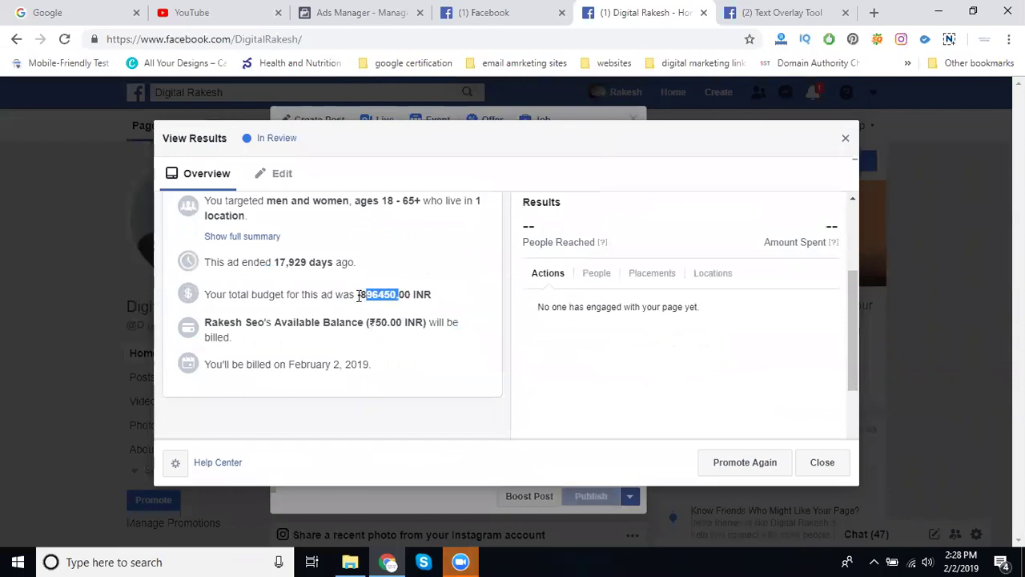